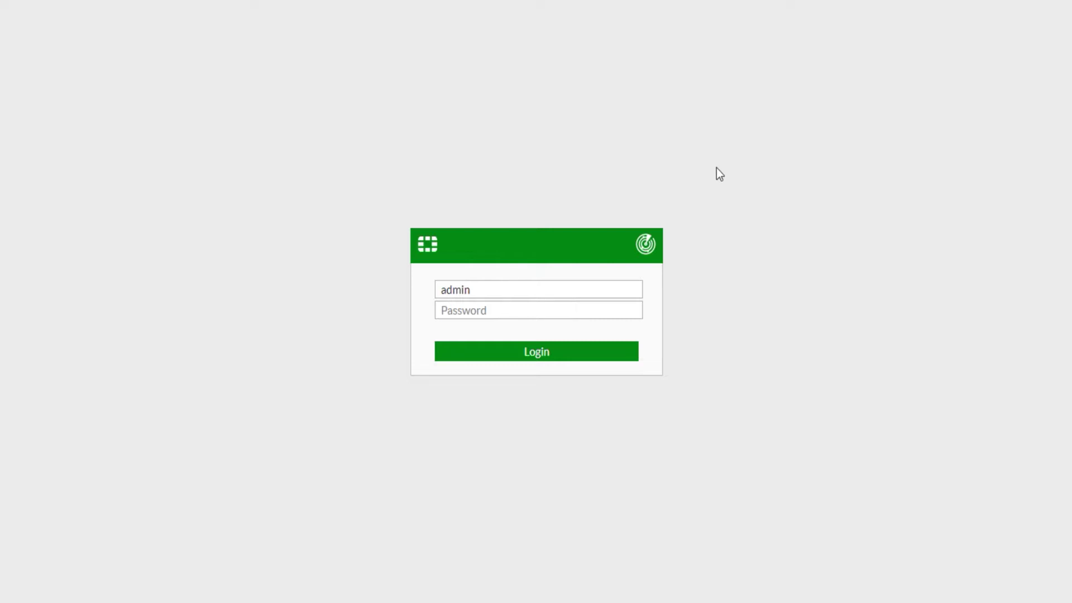
Step: Enter the admin account's password and log in
left_click(465, 310)
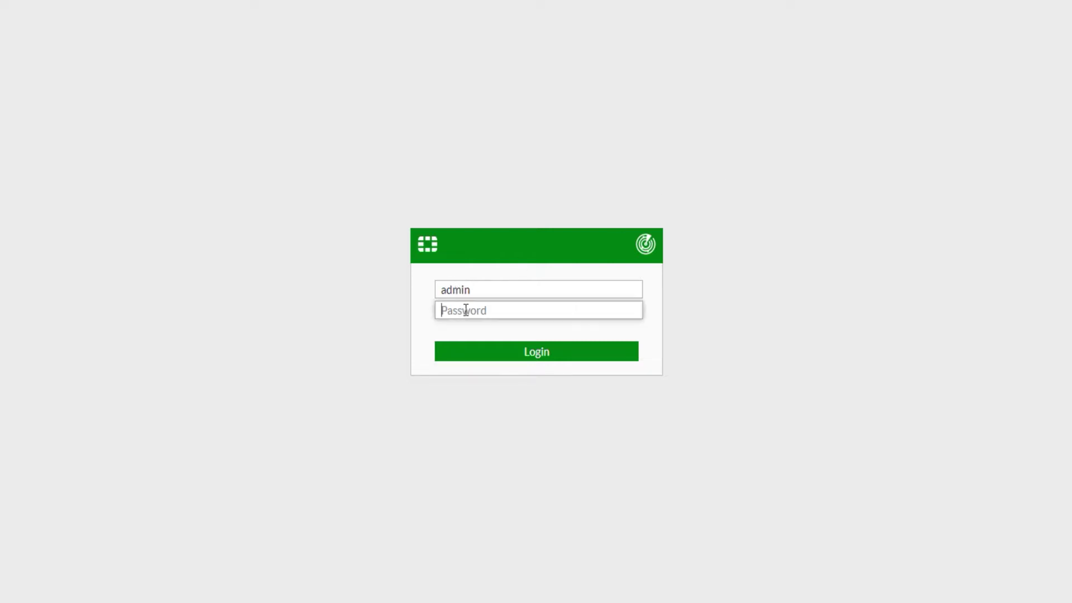
type("•••••••")
key("Return")
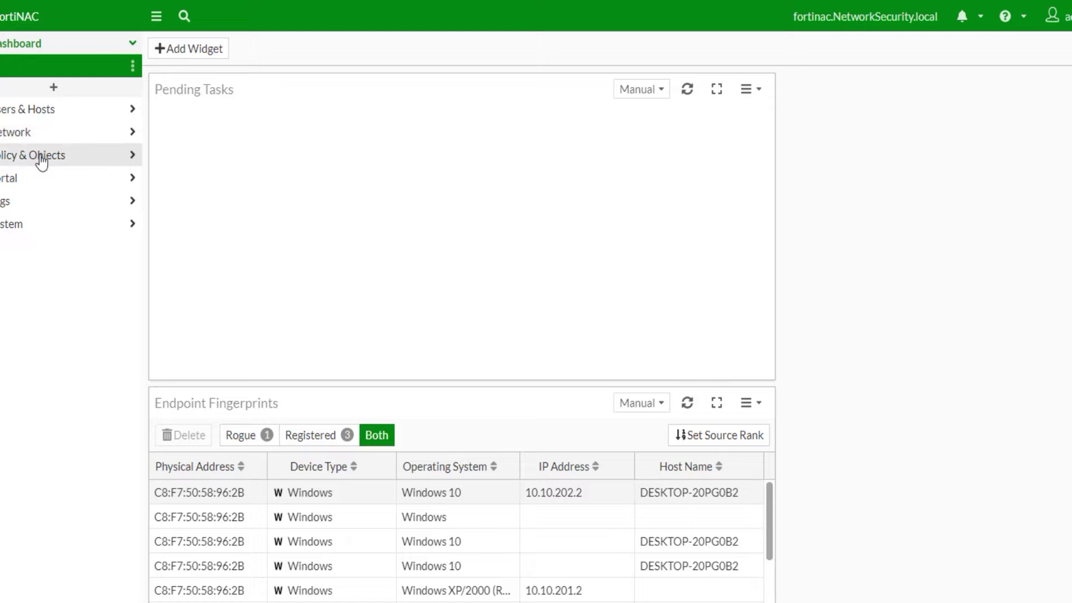
Step: Open the Quarantine control settings in the system settings to check whether quarantine VLAN switching is enabled
left_click(28, 225)
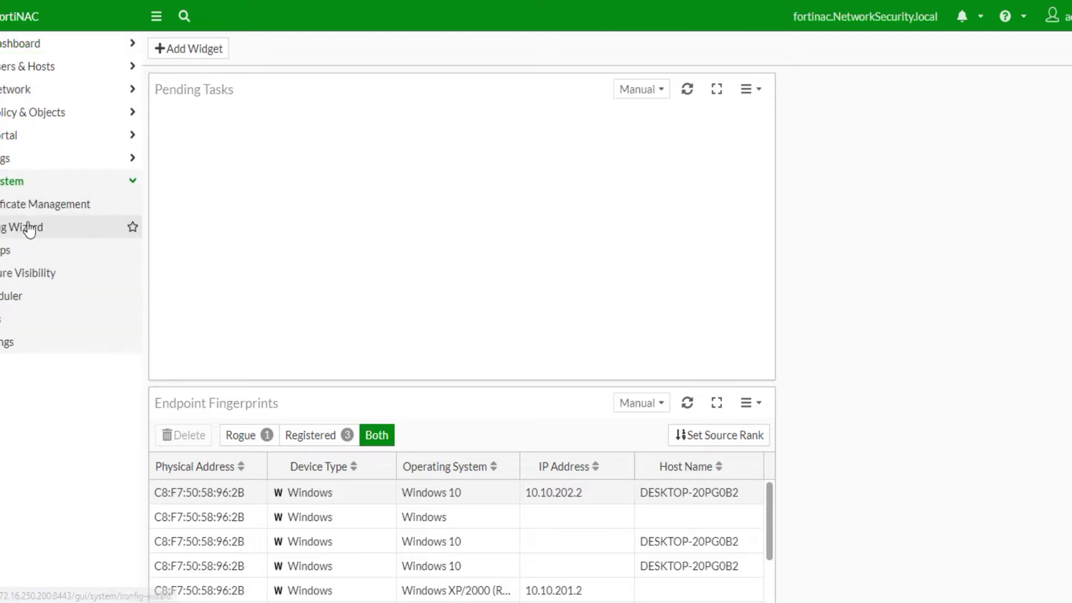
left_click(6, 341)
left_click(154, 88)
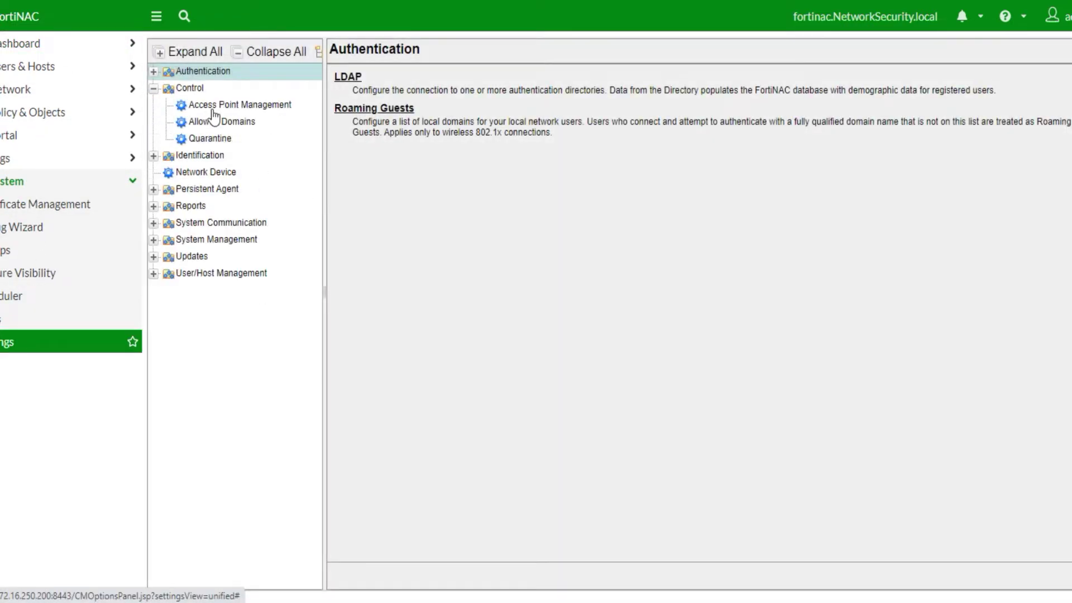
left_click(208, 139)
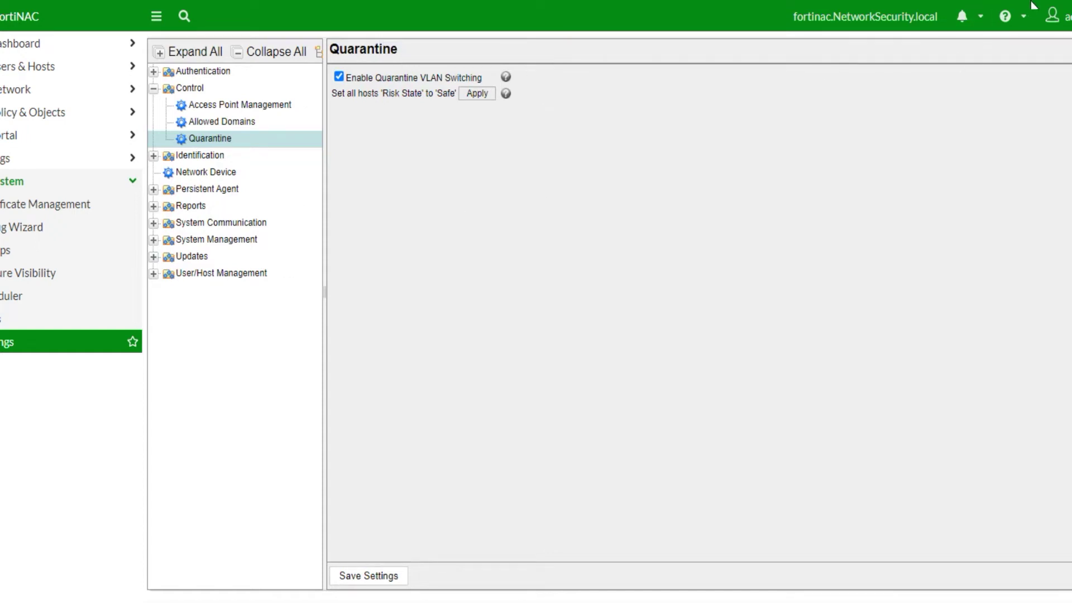
Step: Write the note "Make sure the Quarantine vlan is enabled" in Notepad and minimize it
type("Make sure")
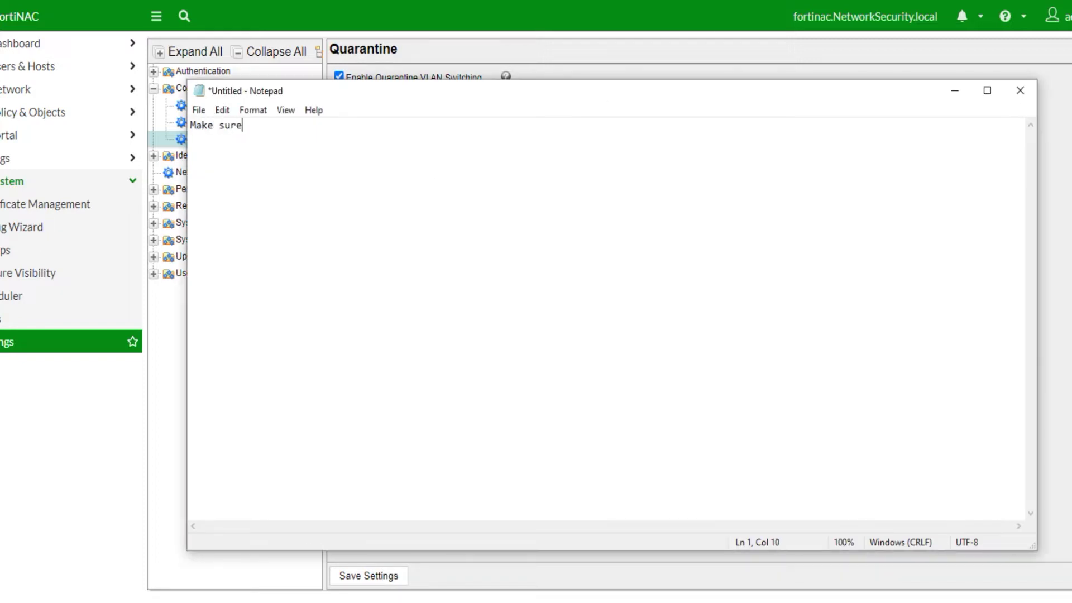
type(" the Quraan")
key("BackSpace")
key("BackSpace")
key("BackSpace")
key("BackSpace")
key("BackSpace")
key("BackSpace")
type("uarantine vlan is enab")
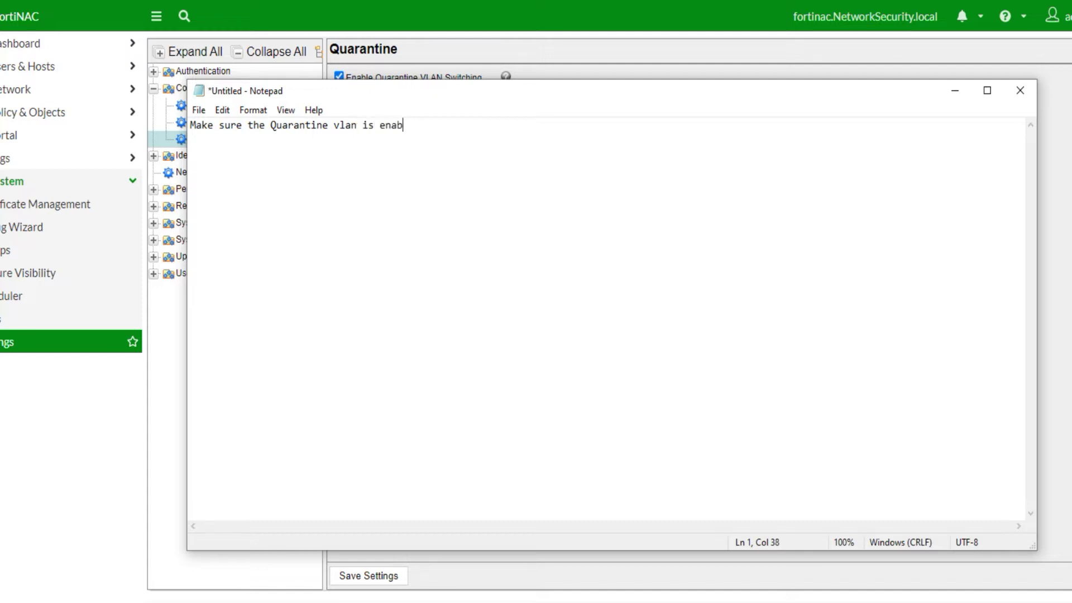
type("led")
left_click(955, 91)
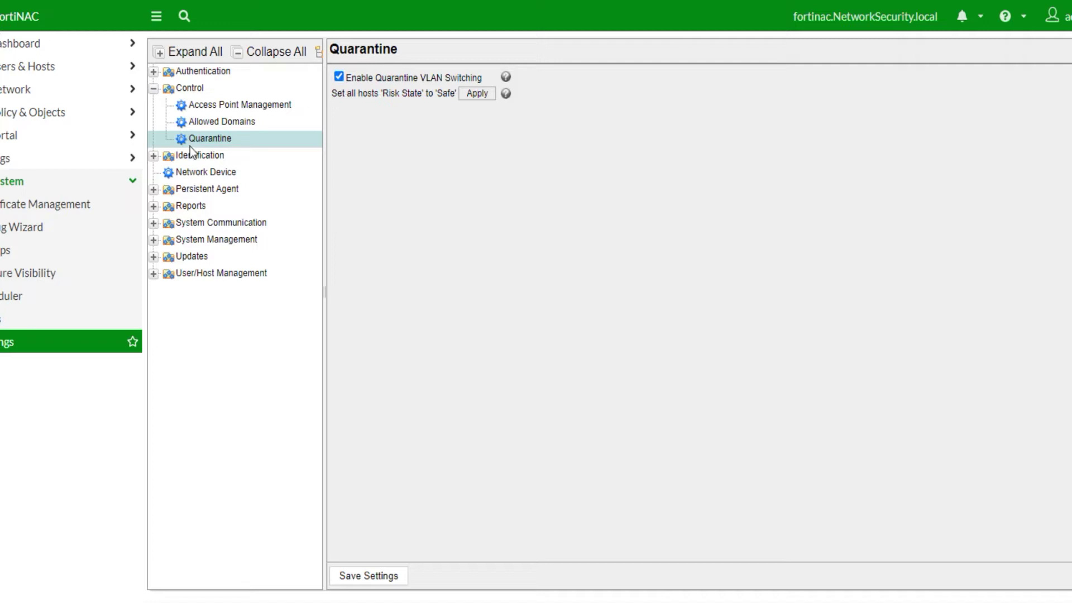
Step: Open the NAC-SW switch under NetworkSecurity in the network inventory and check its VLAN switching option
left_click(12, 111)
left_click(11, 95)
left_click(12, 112)
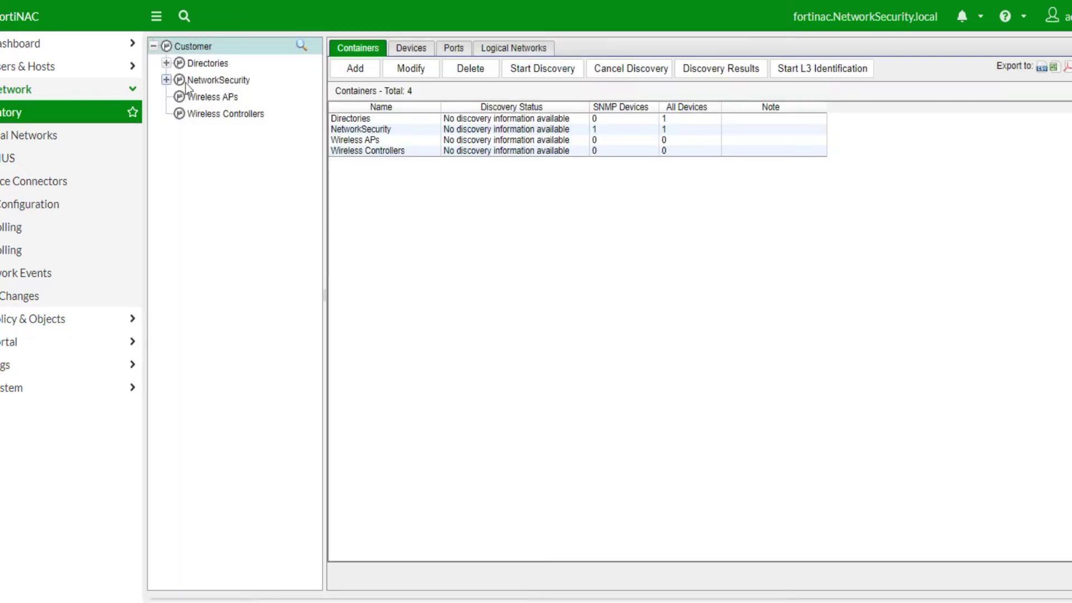
left_click(167, 80)
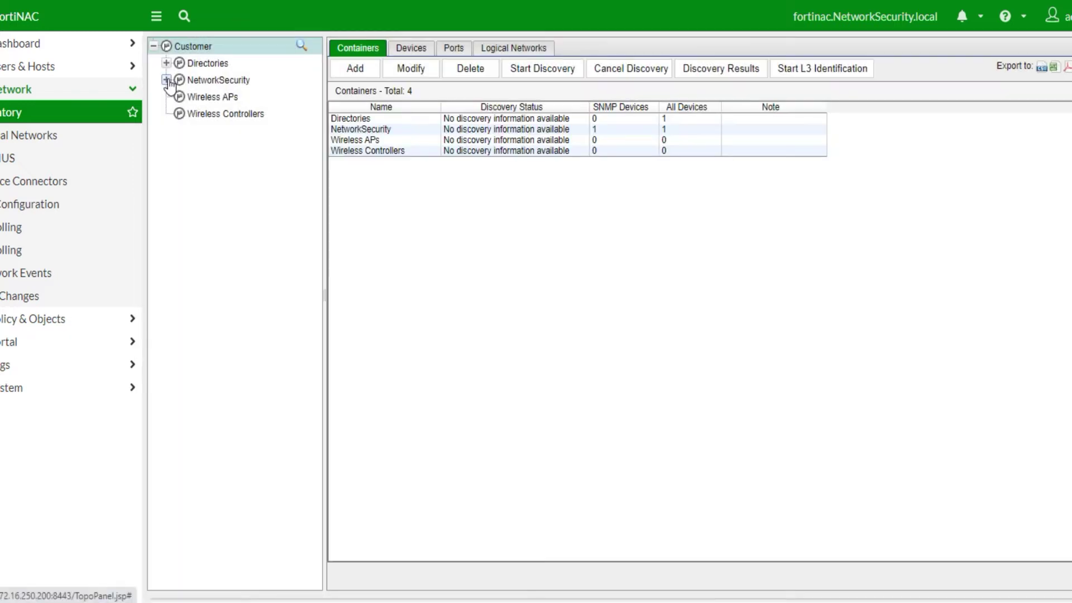
left_click(202, 98)
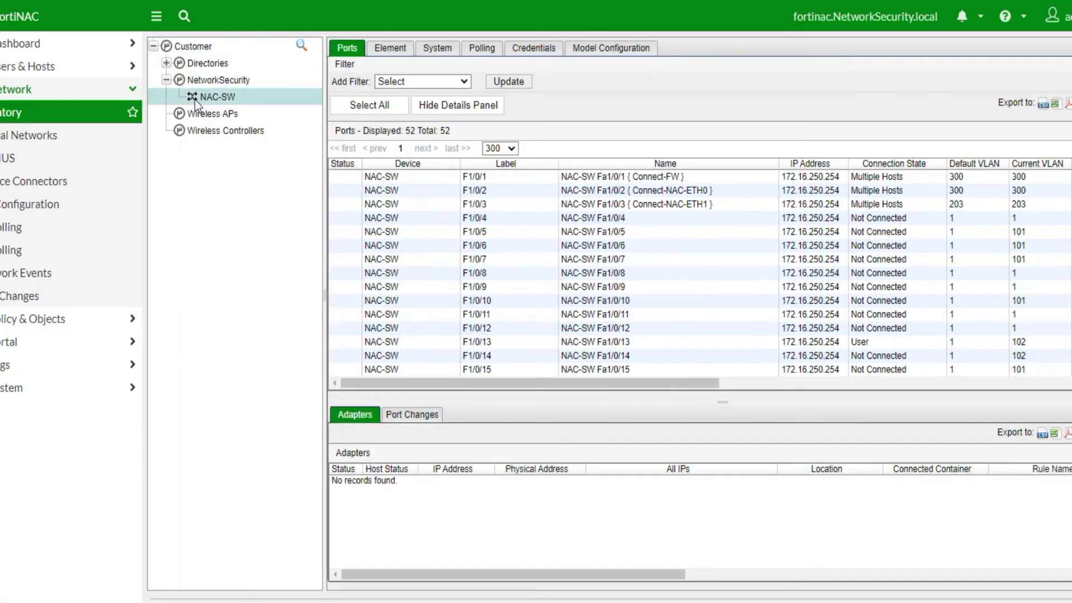
left_click(384, 49)
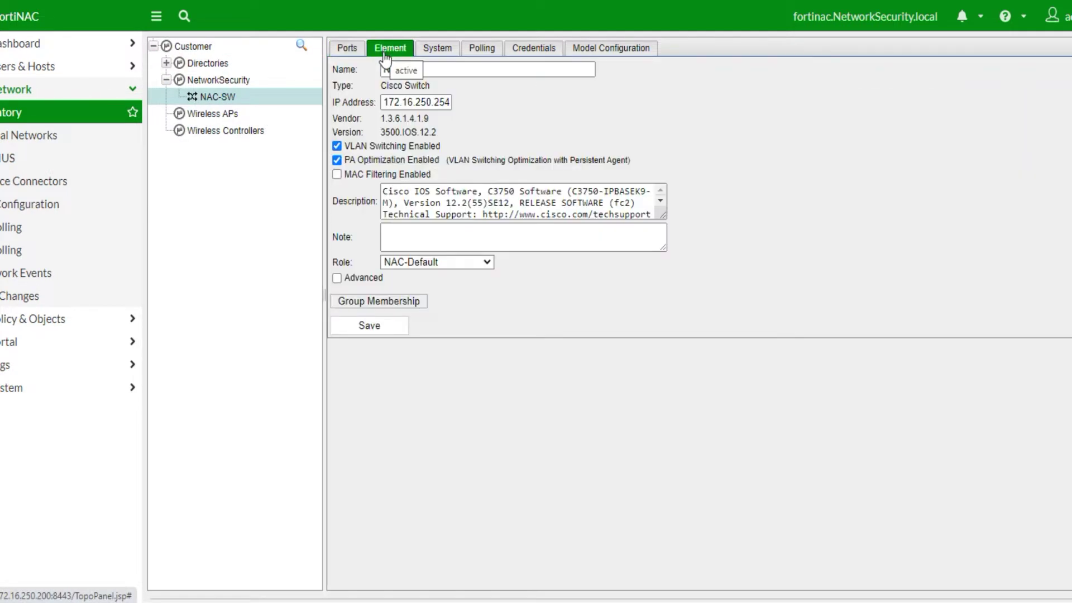
left_click_drag(357, 147, 441, 147)
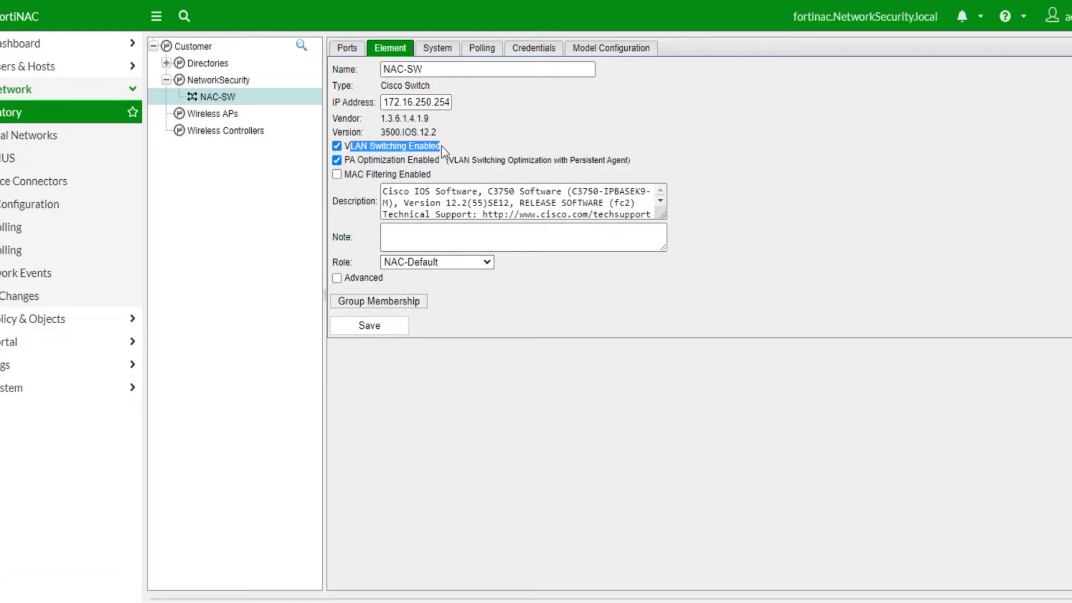
Step: In NAC-SW's model configuration, set Quarantine access enforcement to Enforce with the REMEDIATION access value, and save
left_click(441, 48)
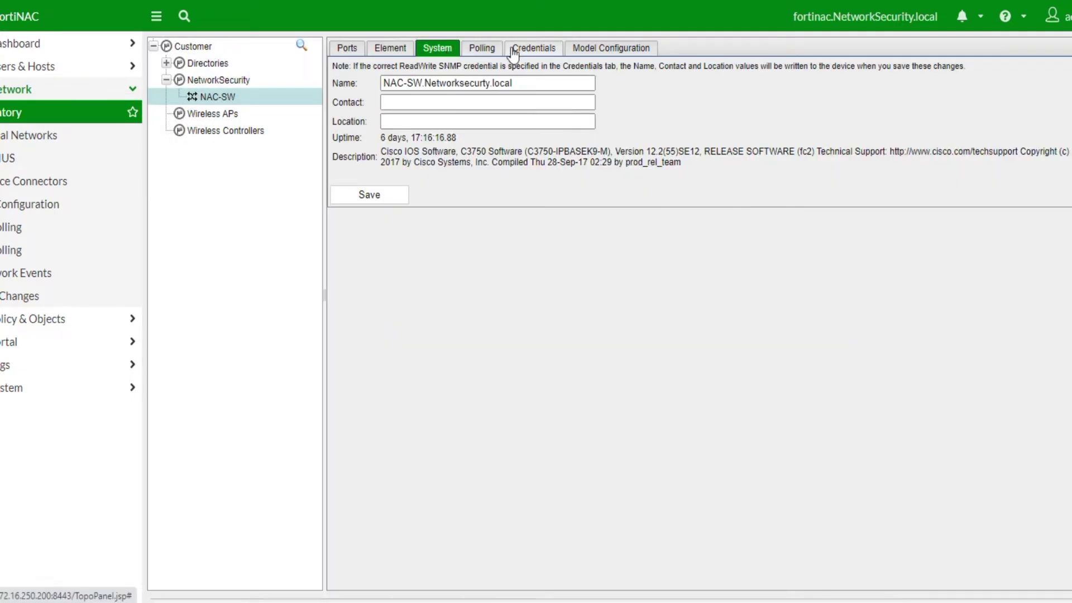
left_click(603, 50)
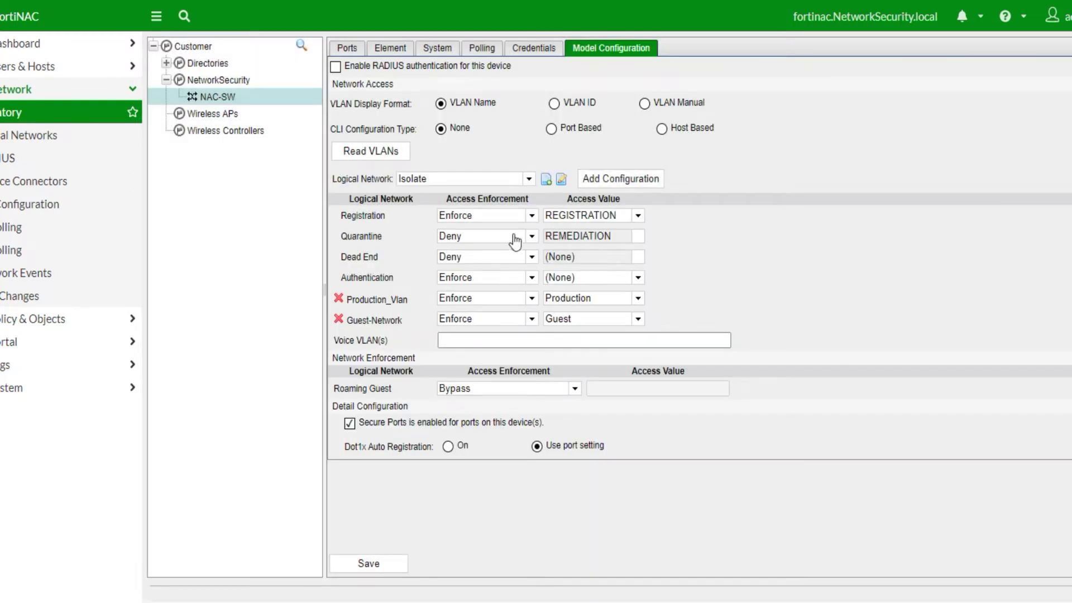
left_click(511, 239)
left_click(480, 251)
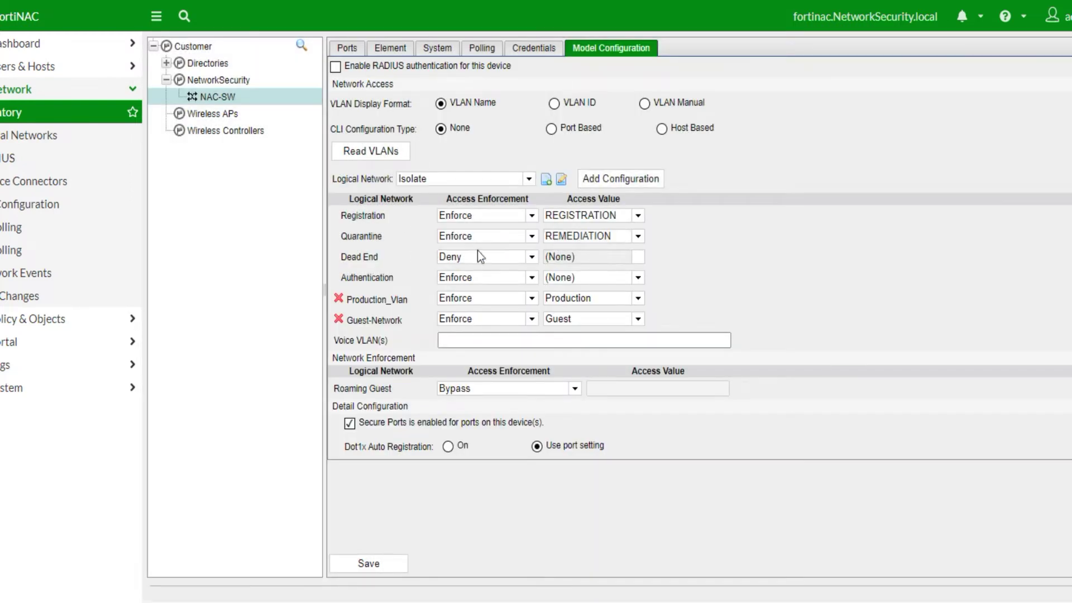
left_click(605, 237)
left_click(586, 335)
left_click(369, 564)
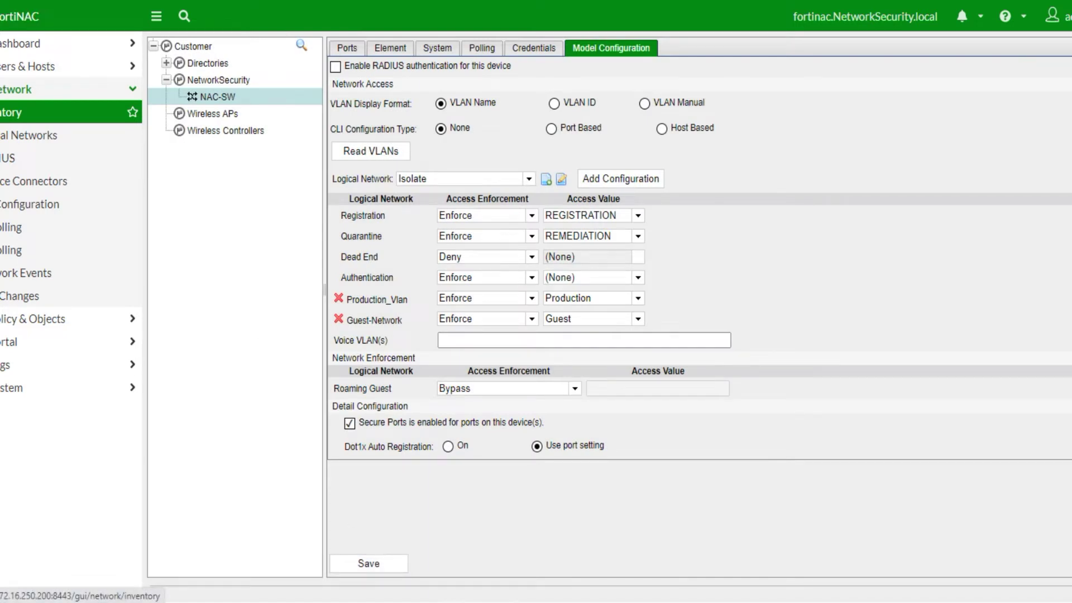
left_click(19, 142)
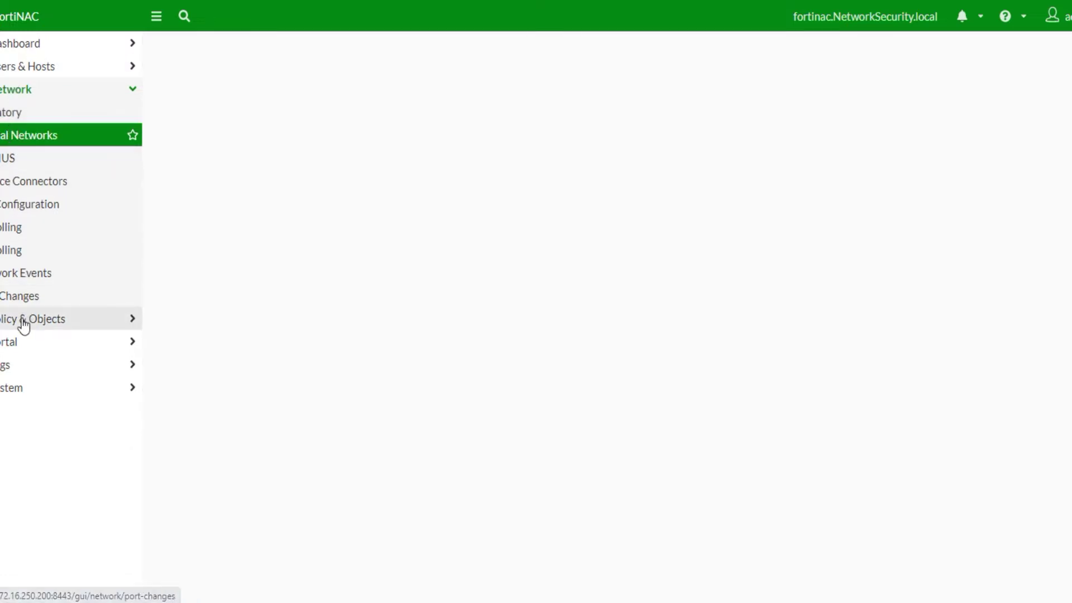
left_click(22, 68)
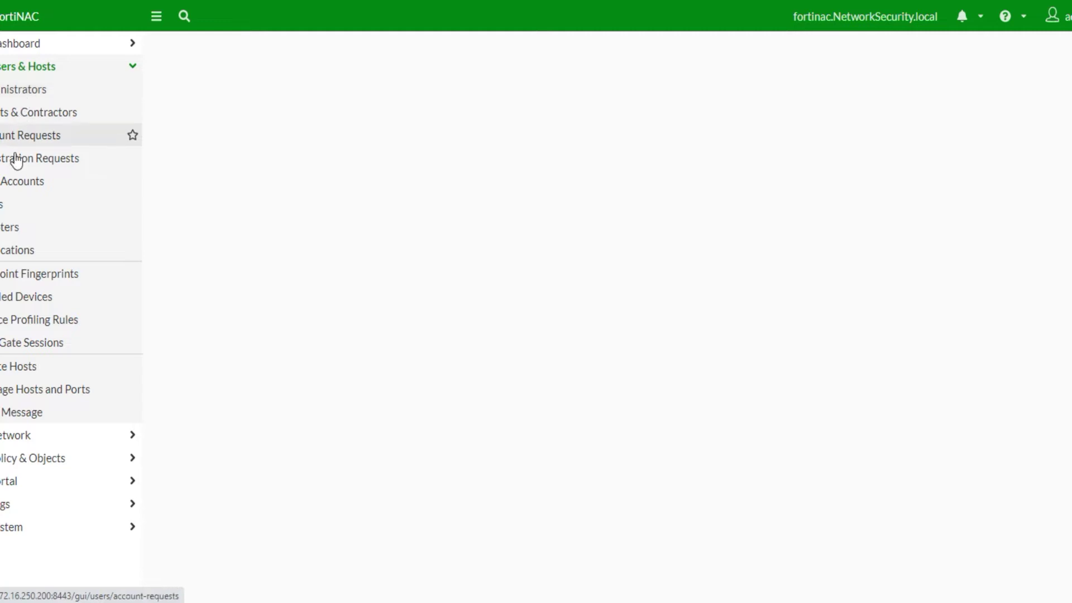
Step: Start a new user/host profile named RegisteredHost_AtRisk with the Network-Security group as its location
left_click(38, 459)
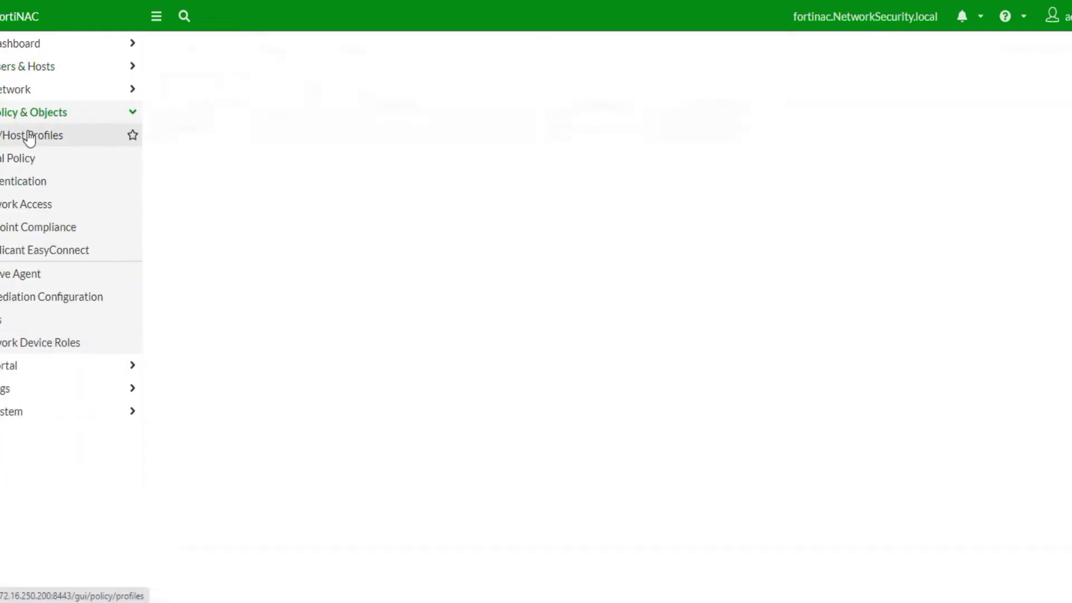
left_click(26, 137)
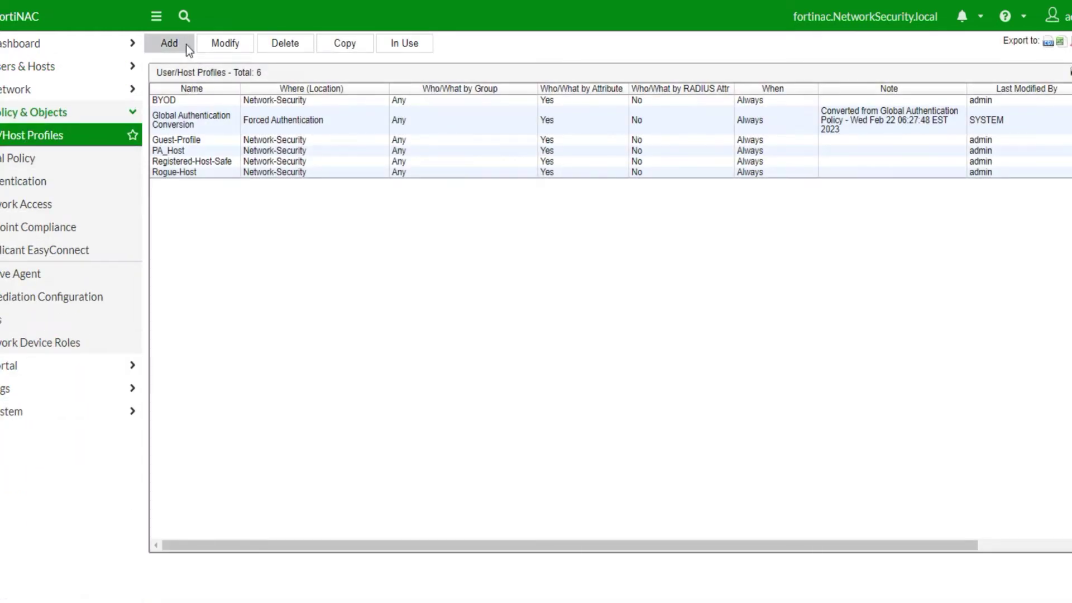
left_click(186, 44)
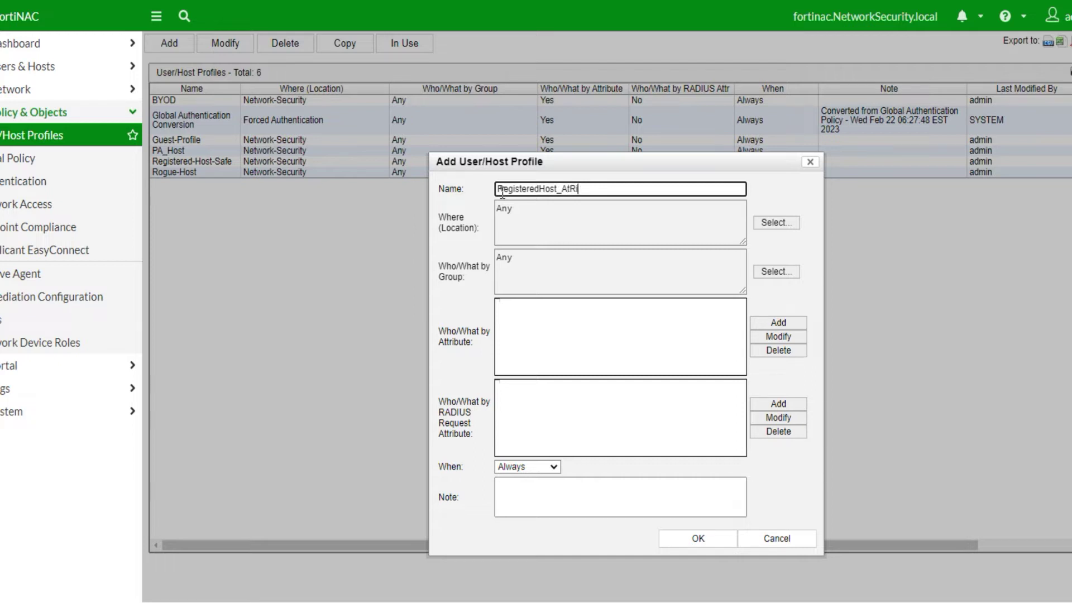
left_click(776, 222)
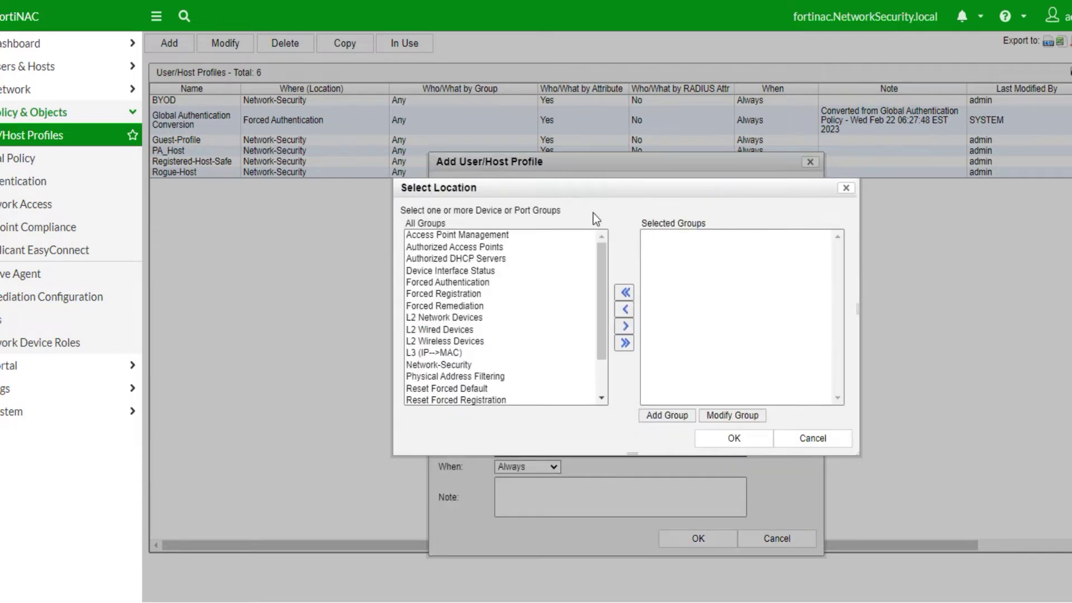
left_click(438, 364)
left_click(625, 327)
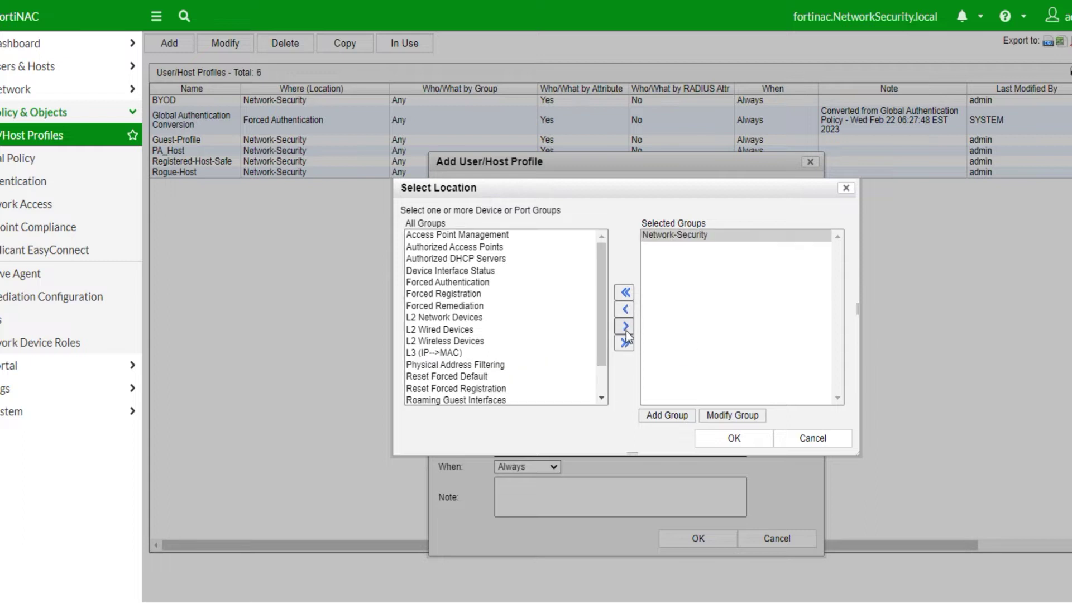
left_click(728, 444)
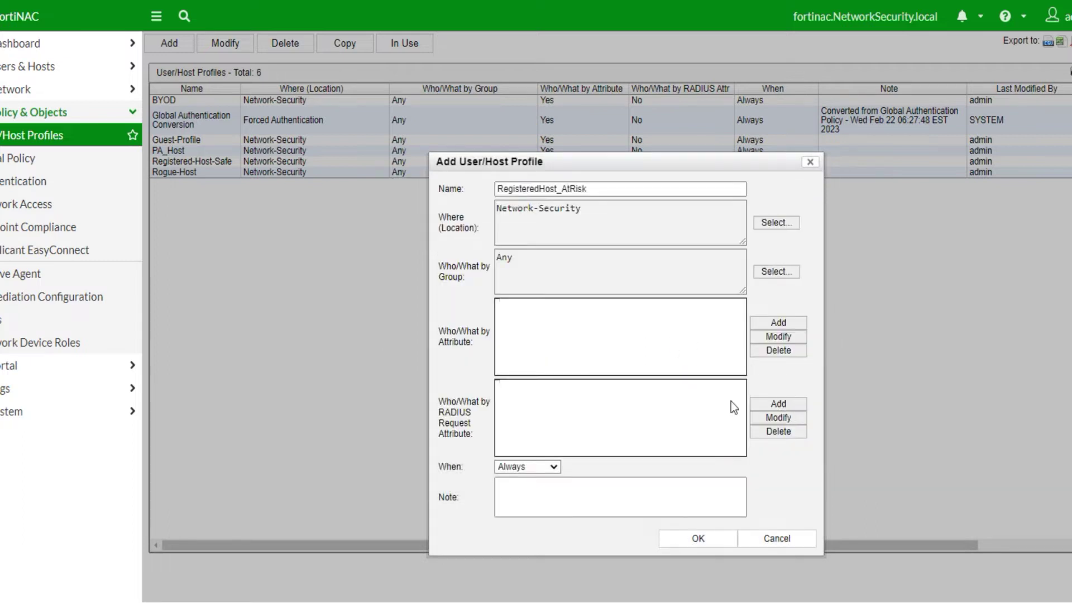
Step: Add a host attribute filter with security At Risk and type Registered Host or Device, and save the profile
left_click(775, 324)
left_click(450, 291)
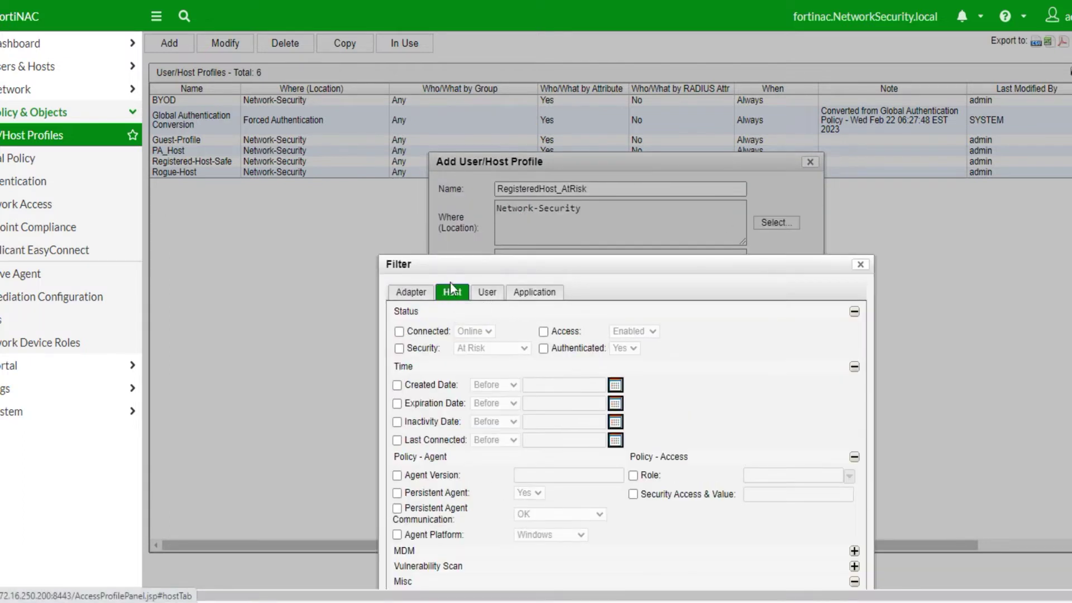
left_click_drag(491, 272, 249, 135)
left_click(199, 132)
left_click(283, 140)
left_click(283, 139)
left_click_drag(491, 46, 542, 46)
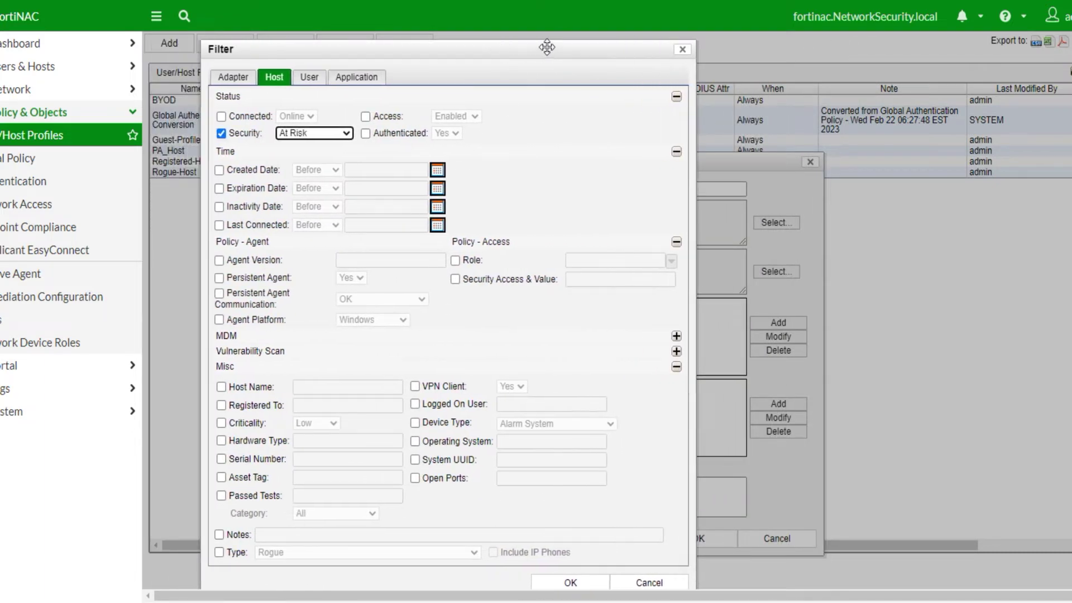
left_click(219, 552)
left_click(287, 555)
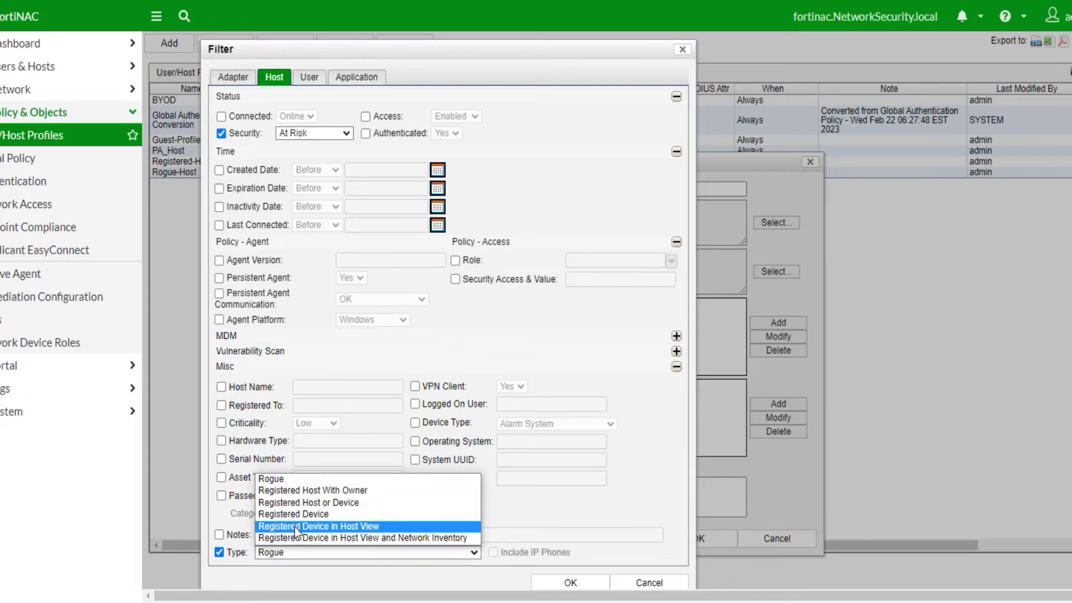
left_click(304, 503)
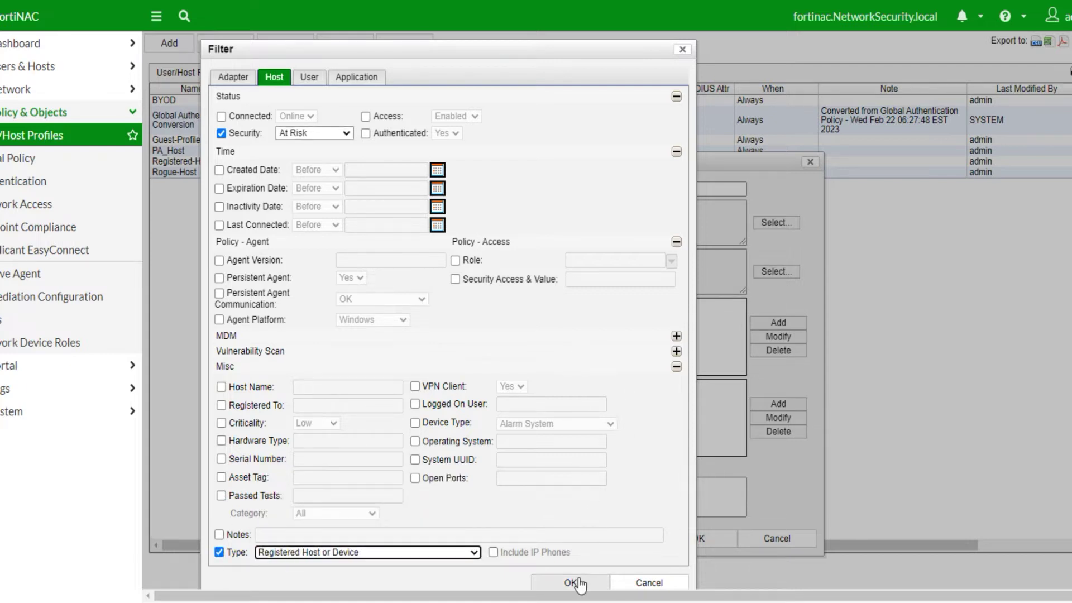
left_click(537, 581)
left_click(700, 538)
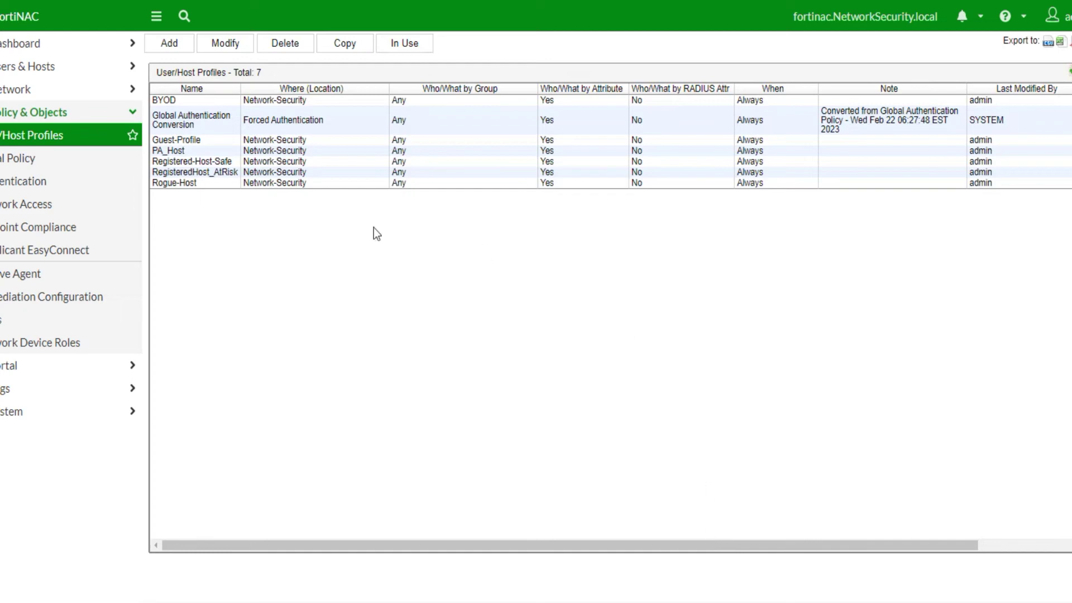
Step: Start an endpoint compliance policy named RegisteredHost_AtRisk with the RegisteredHost_AtRisk user/host profile and the Scan configuration
left_click(76, 230)
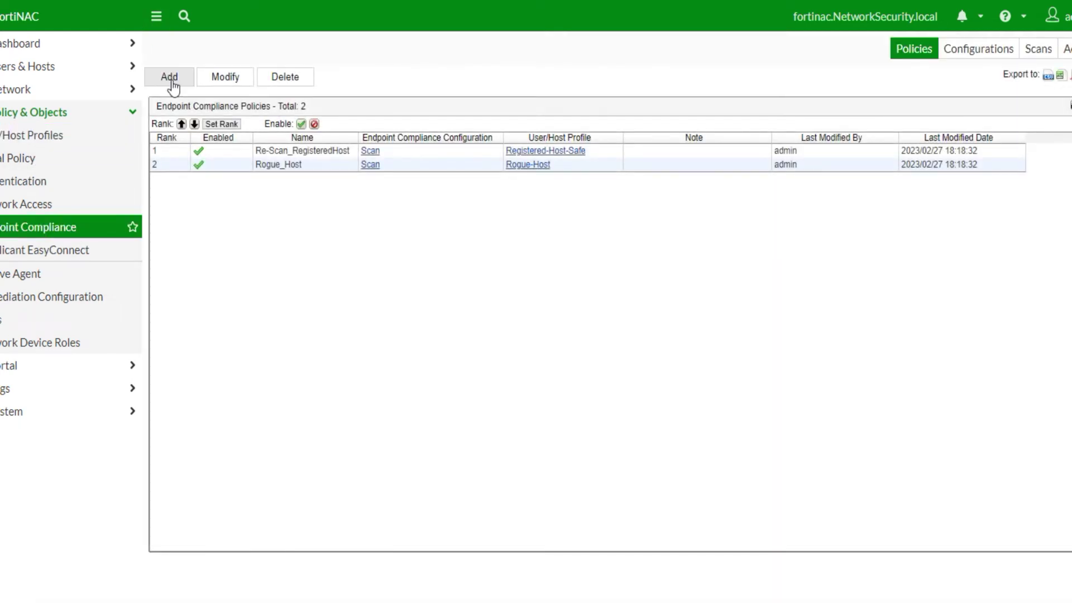
left_click(170, 78)
left_click(581, 295)
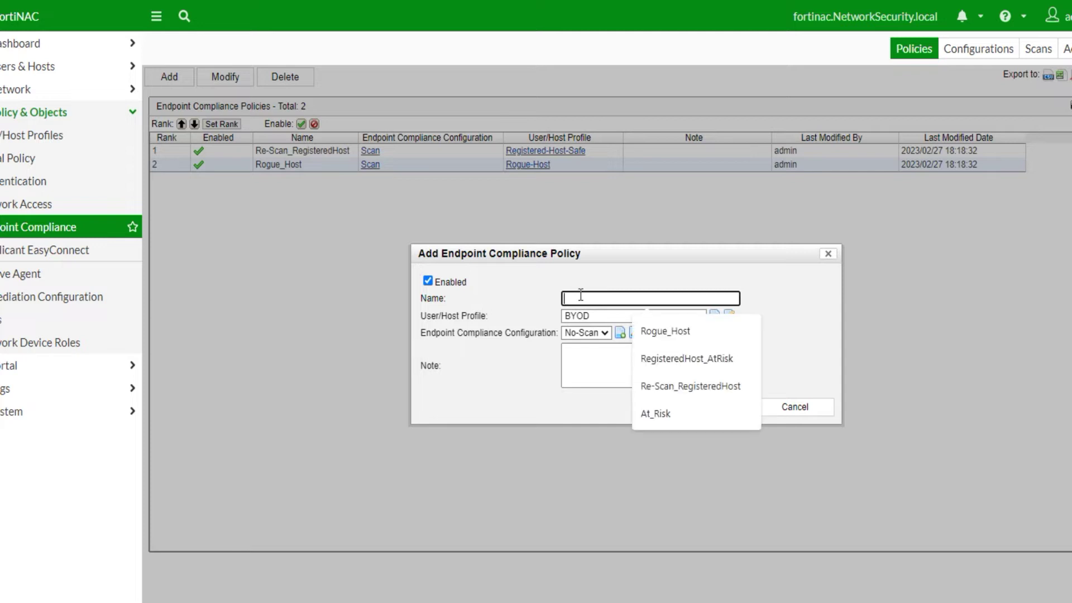
left_click(656, 363)
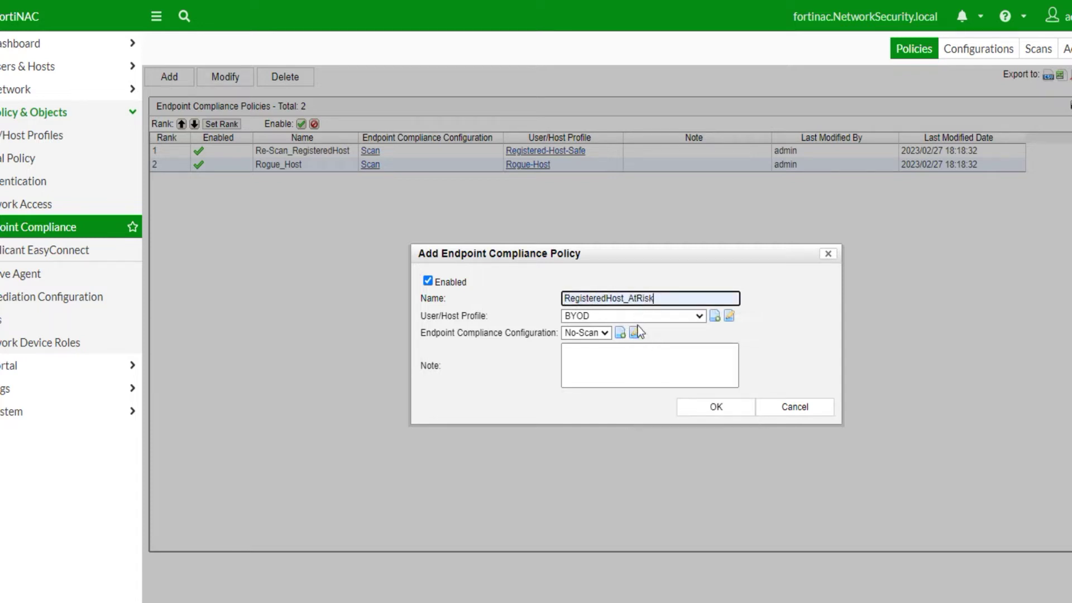
left_click(699, 316)
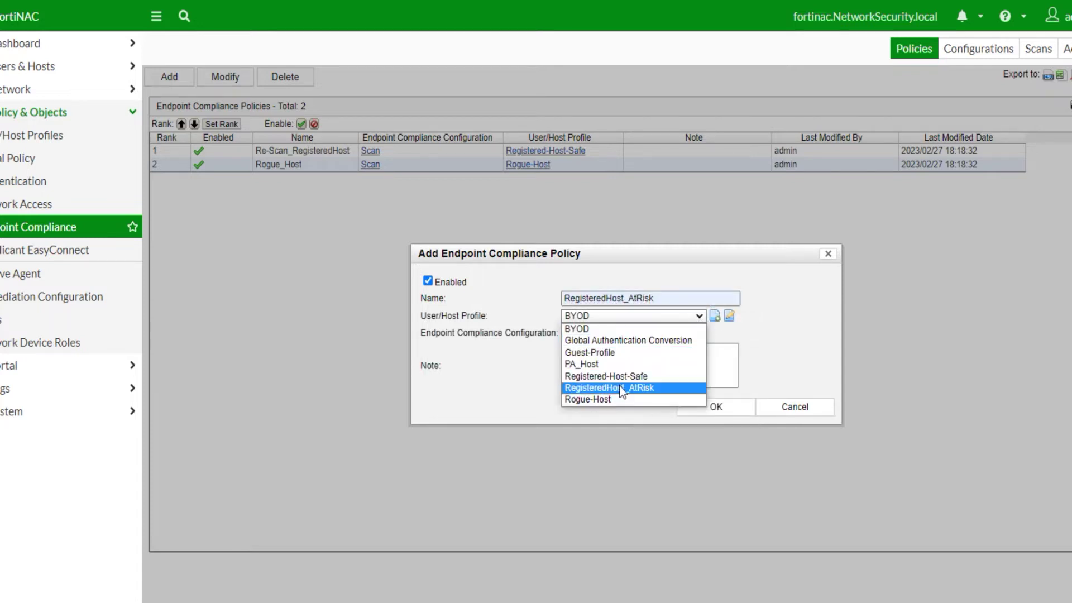
left_click(620, 387)
left_click(604, 333)
left_click(592, 357)
Step: Review the Scan configuration's agent settings and the AV-Scan options, and save the RegisteredHost_AtRisk endpoint compliance policy
left_click(634, 333)
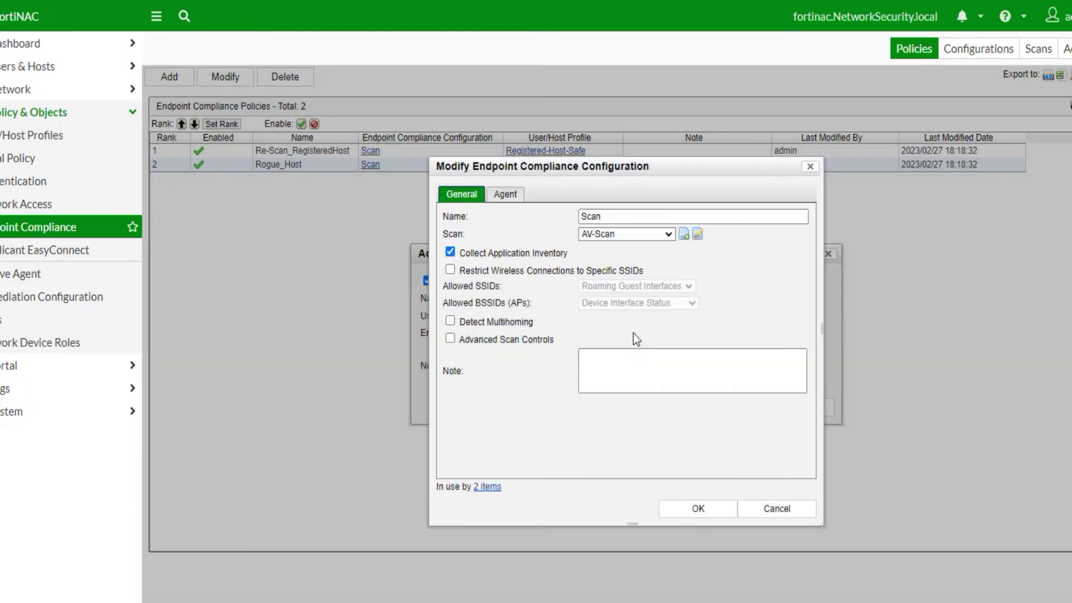
left_click(508, 195)
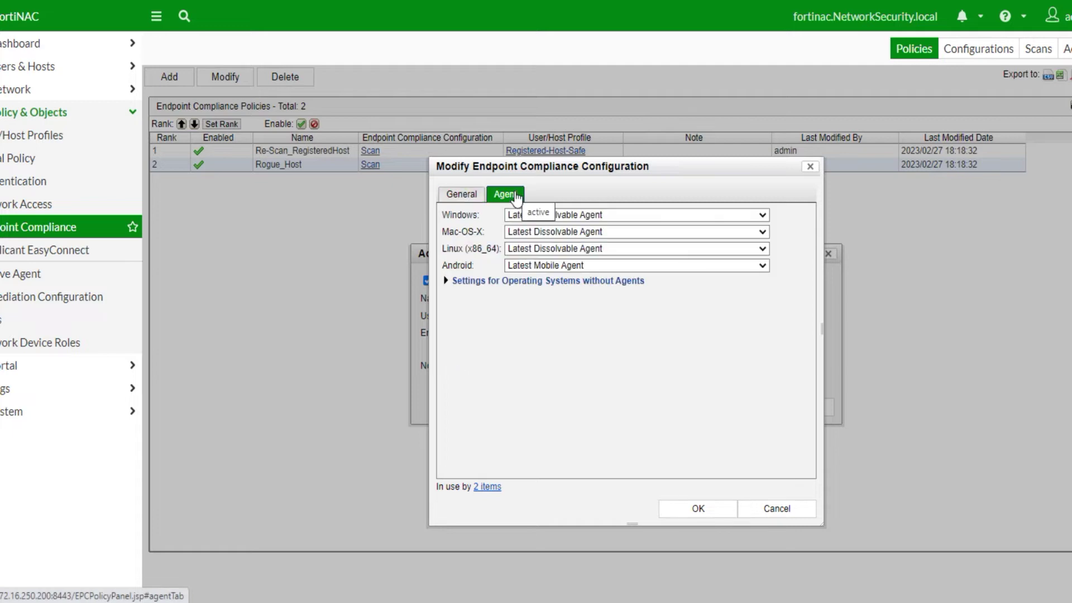
left_click(477, 195)
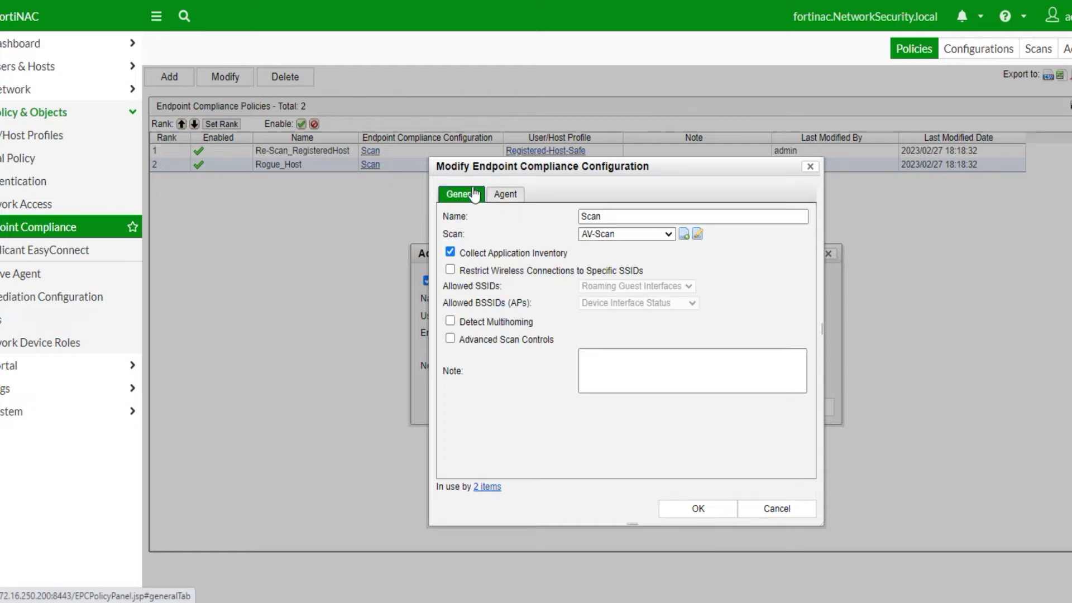
left_click(698, 237)
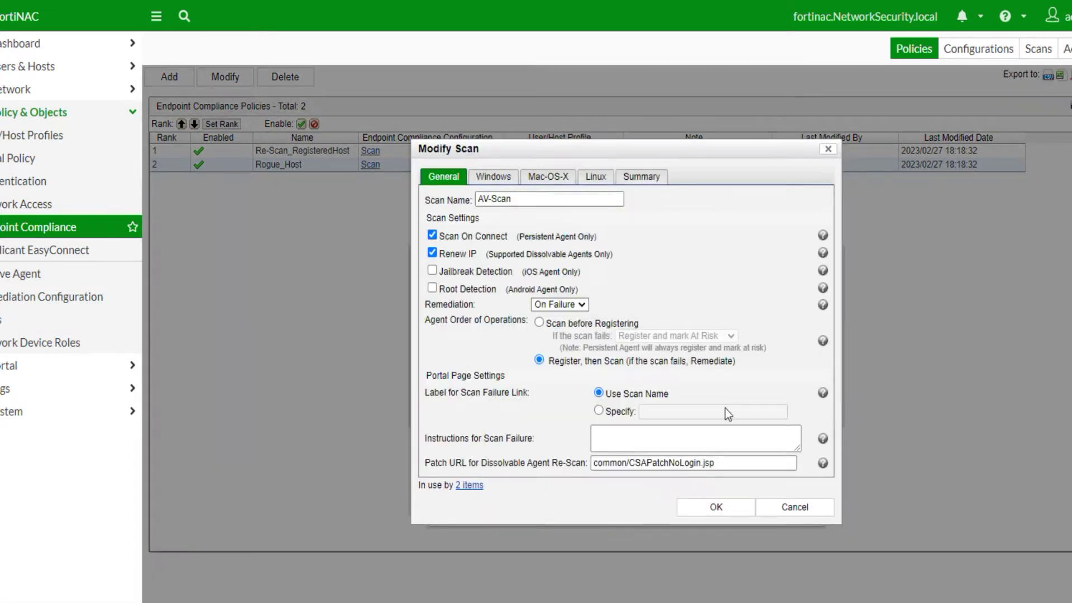
left_click(716, 509)
left_click(715, 509)
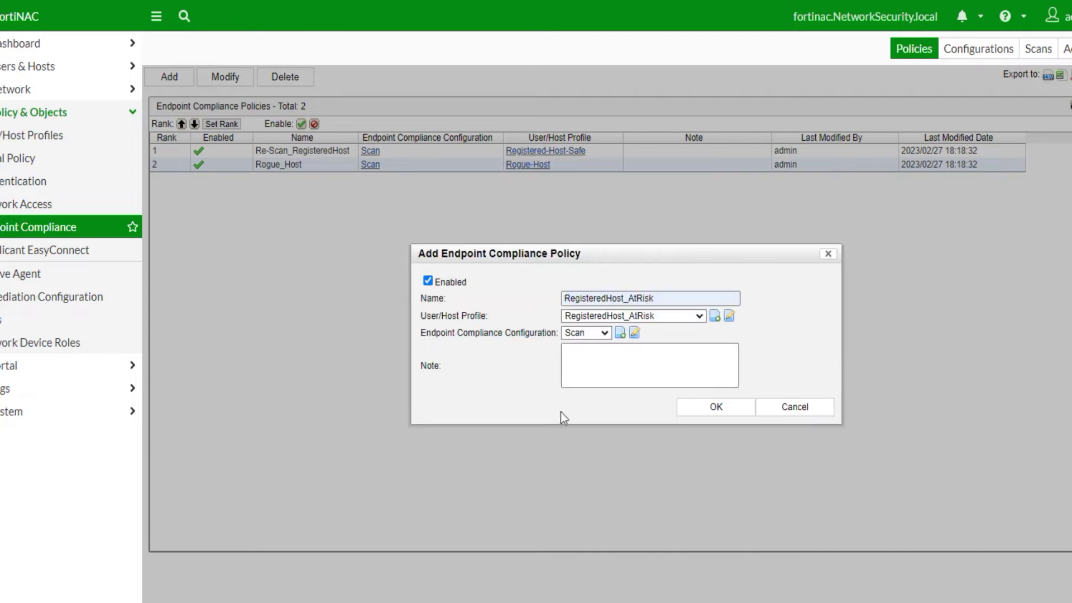
left_click(715, 410)
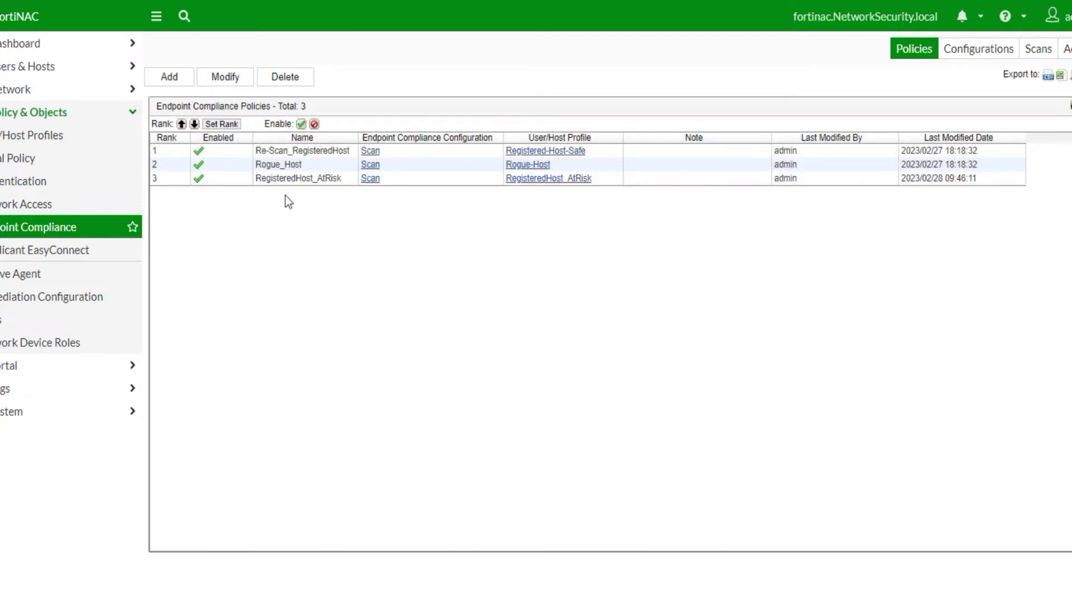
Step: Review the user/host profiles assigned to the Rogue_Host, Re-Scan_RegisteredHost and RegisteredHost_AtRisk compliance policies
left_click(206, 176)
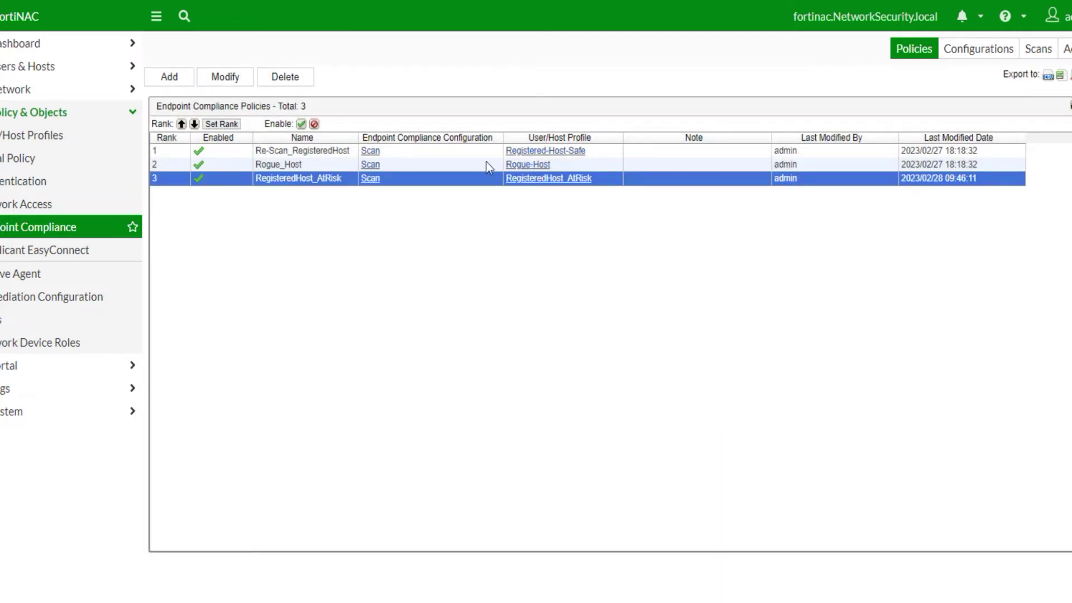
left_click(528, 164)
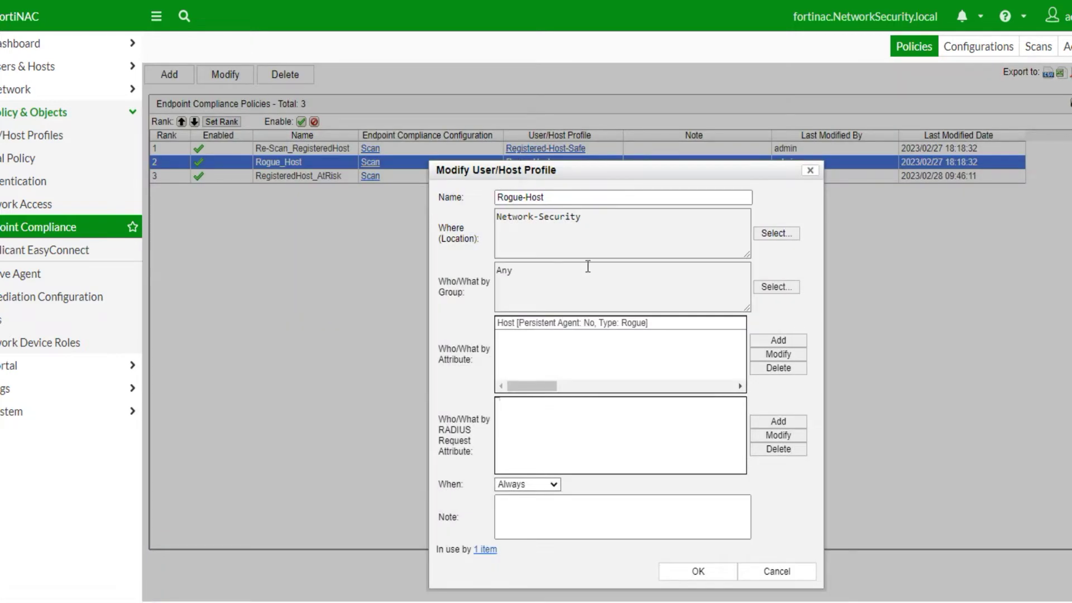
left_click(714, 572)
left_click(530, 149)
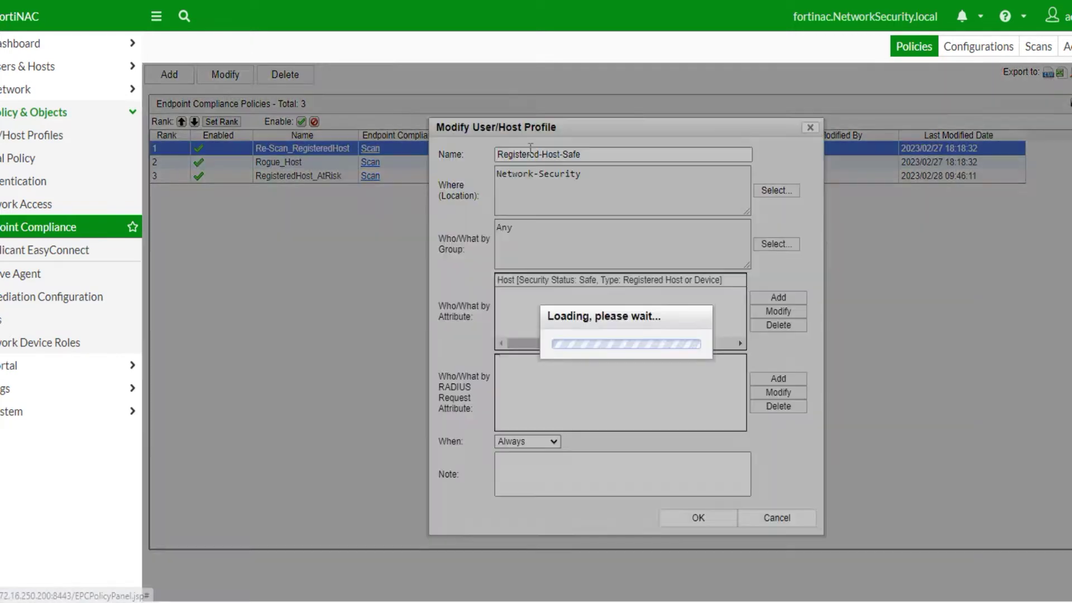
left_click(707, 531)
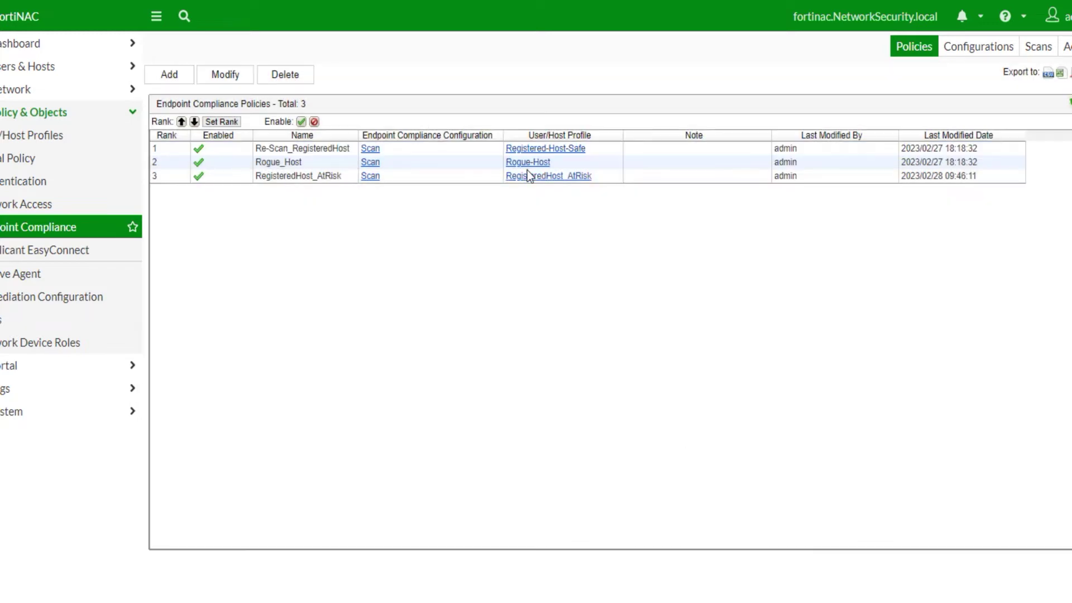
left_click(529, 175)
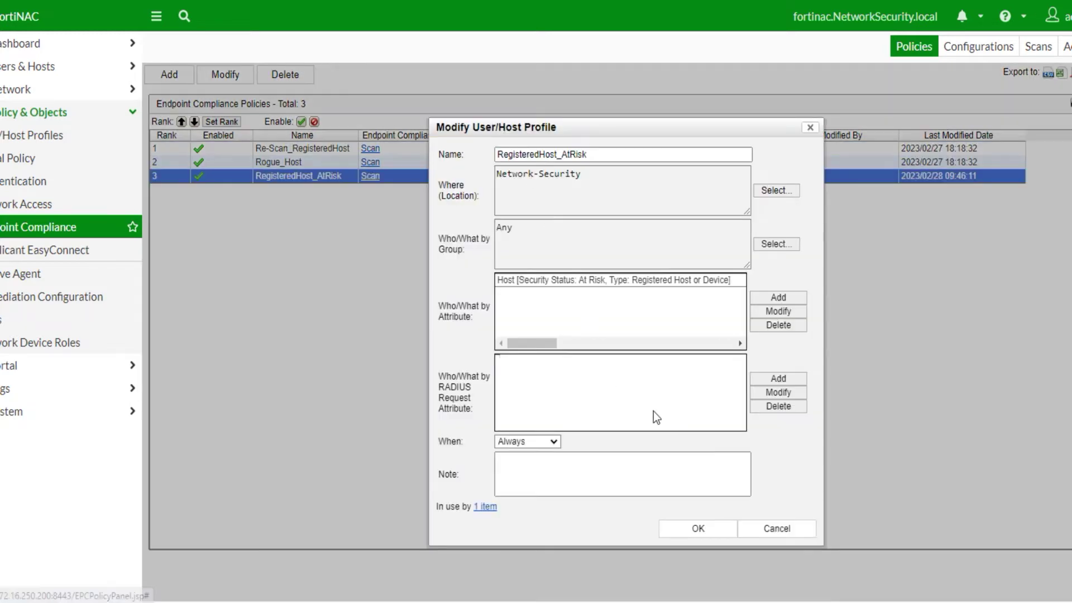
left_click(690, 530)
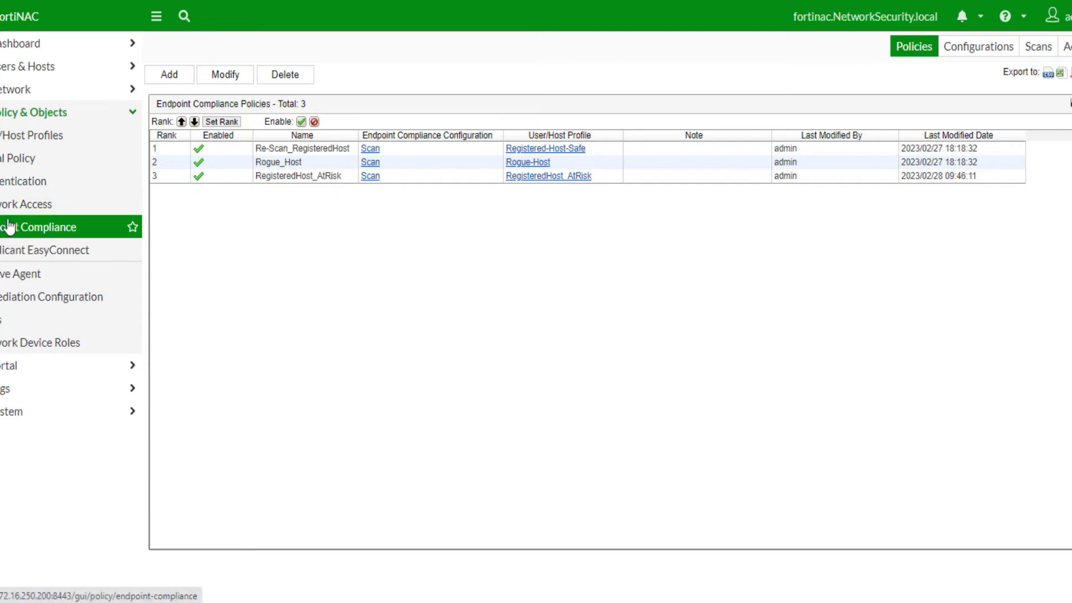
Step: Open the network device inventory
left_click(7, 90)
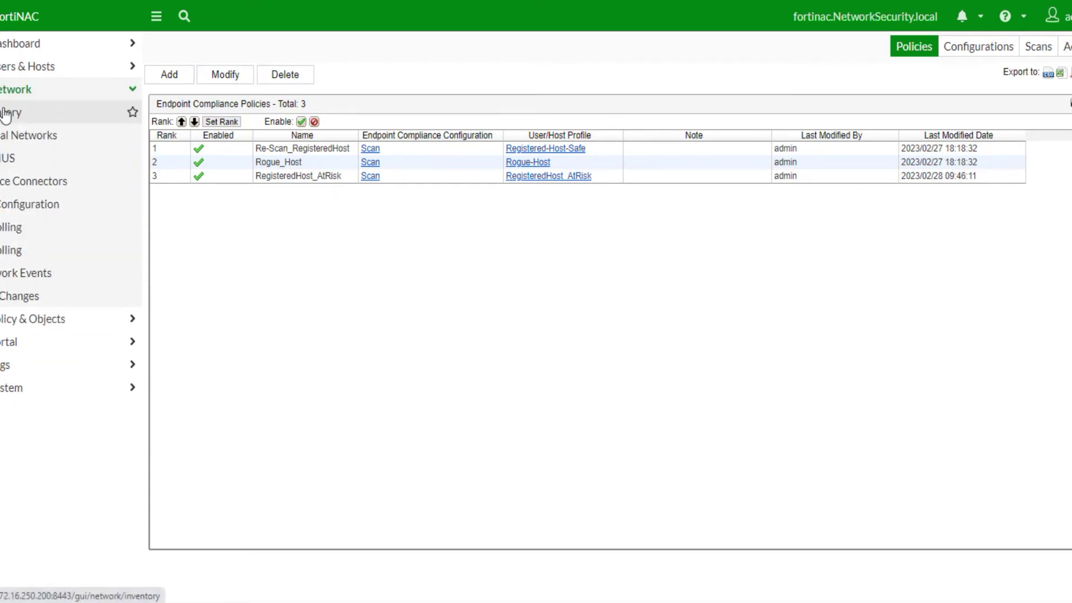
left_click(6, 113)
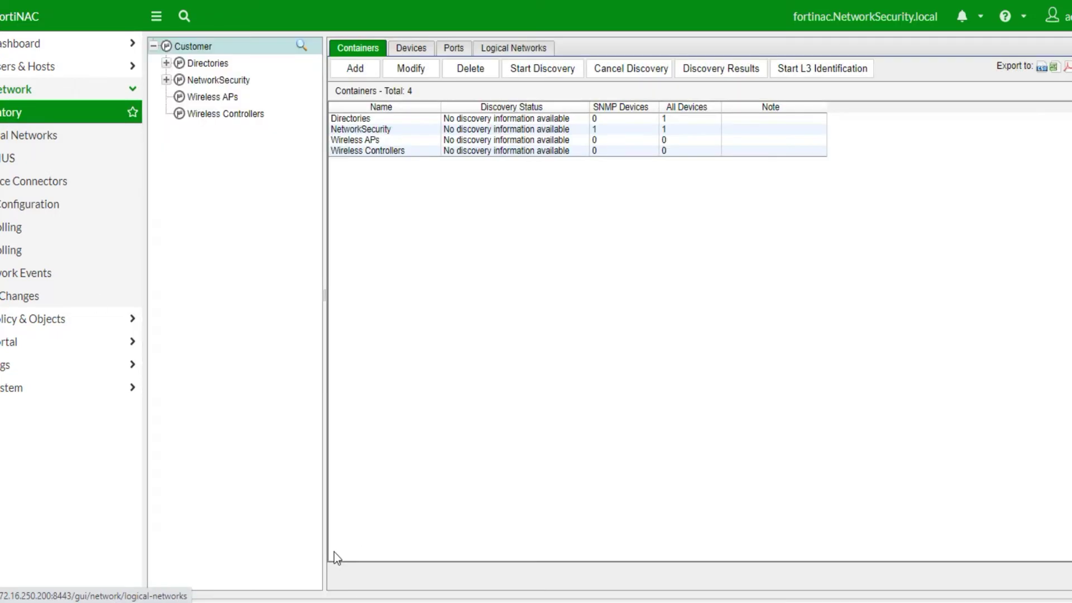
key("alt+Tab")
left_click_drag(416, 125, 192, 125)
type("Now s d")
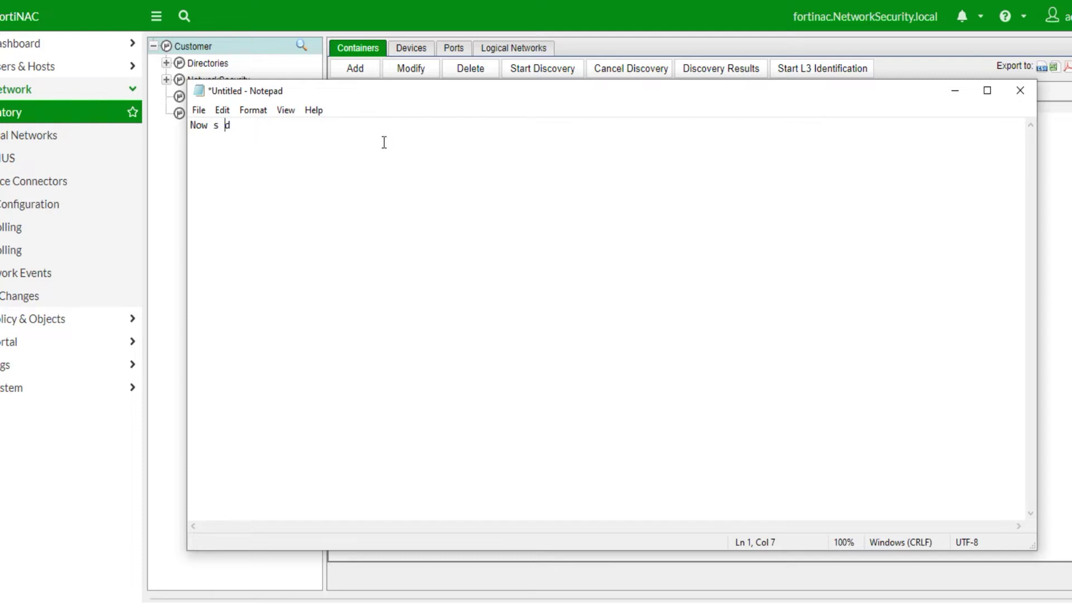
key("ctrl+a")
key("BackSpace")
left_click(954, 95)
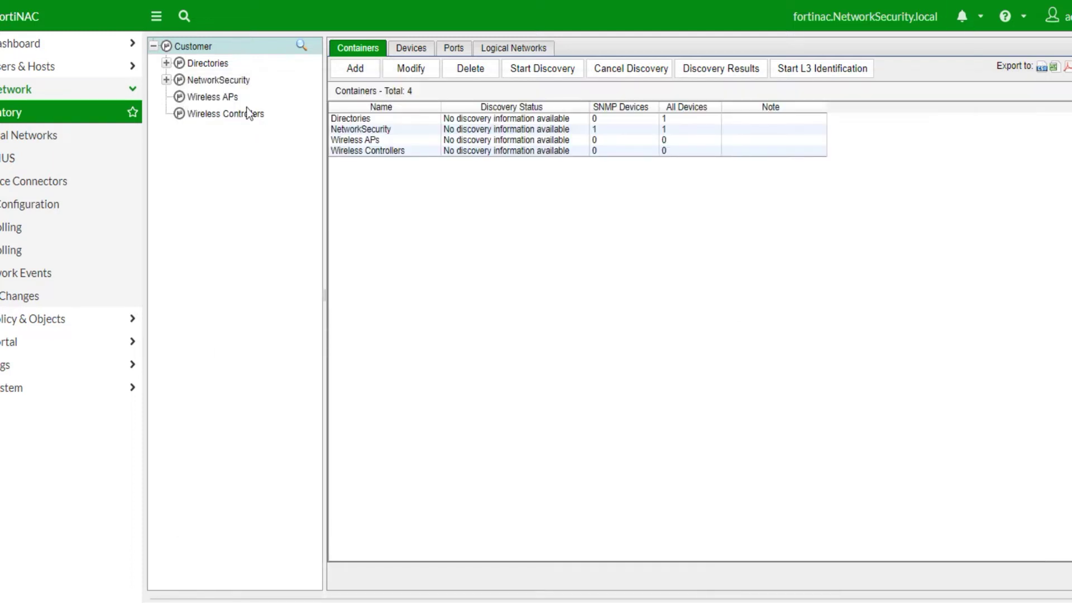
Step: Add NAC-SW port Fa1/0/25 to the Forced Registration, Forced Remediation, Reset Forced Registration and Role Based Access port groups
left_click(166, 79)
left_click(213, 99)
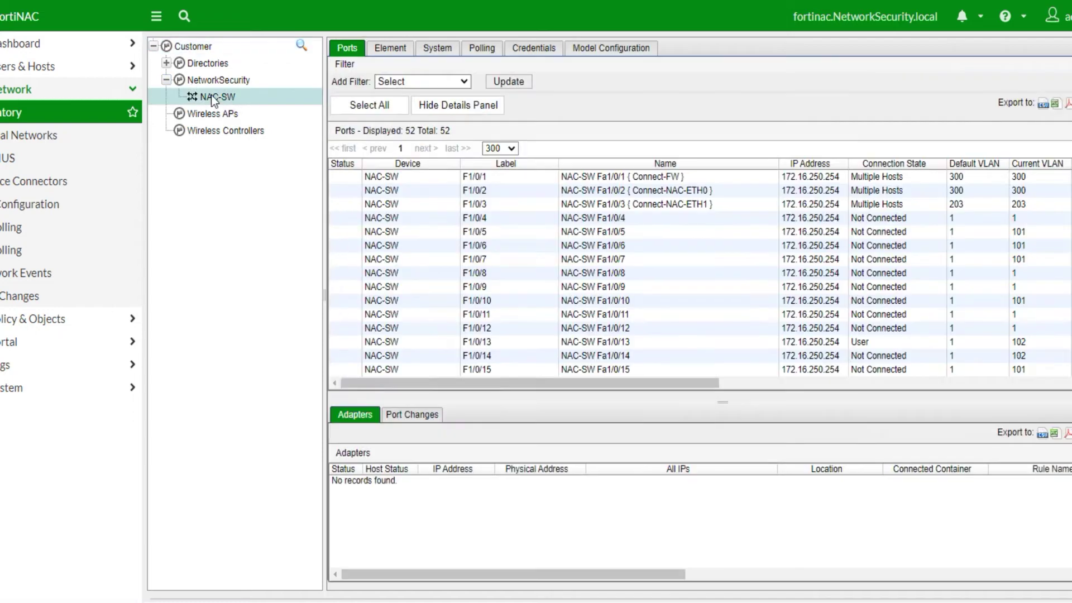
scroll(687, 333, "down", 5)
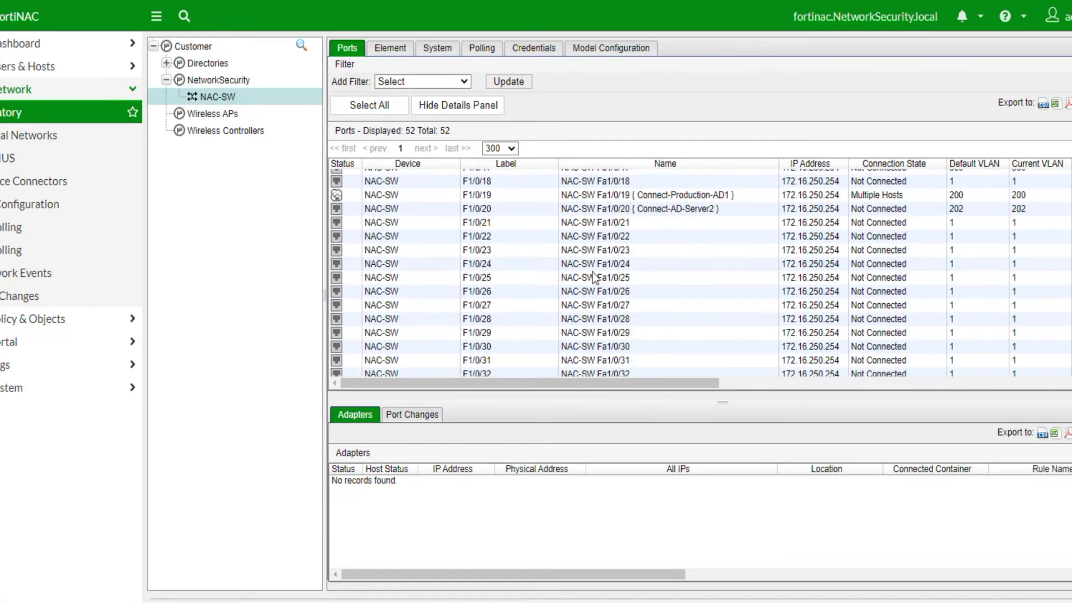
left_click(384, 280)
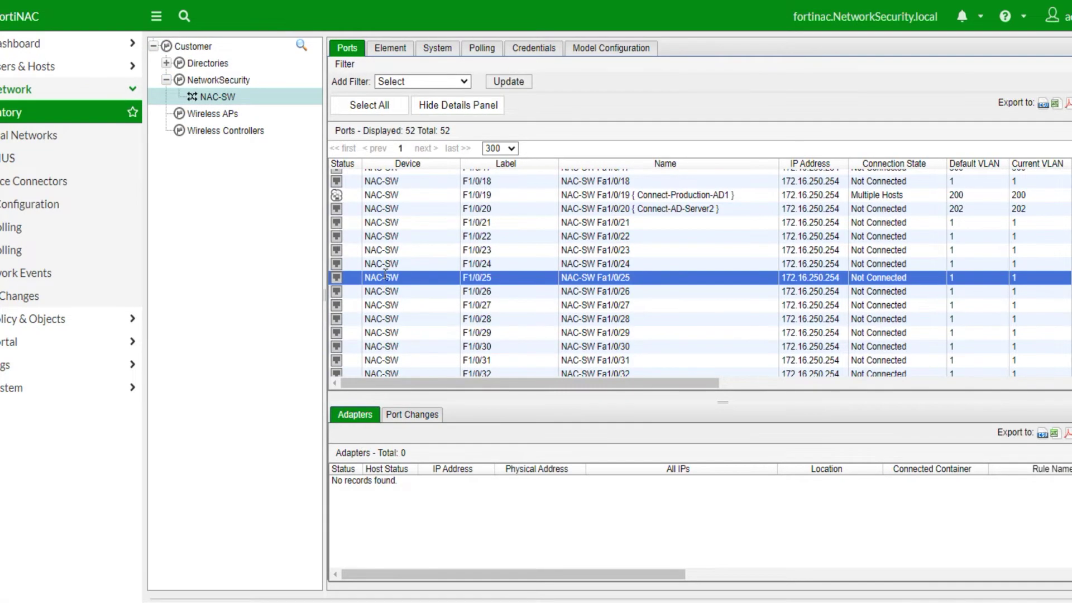
right_click(385, 275)
left_click(440, 298)
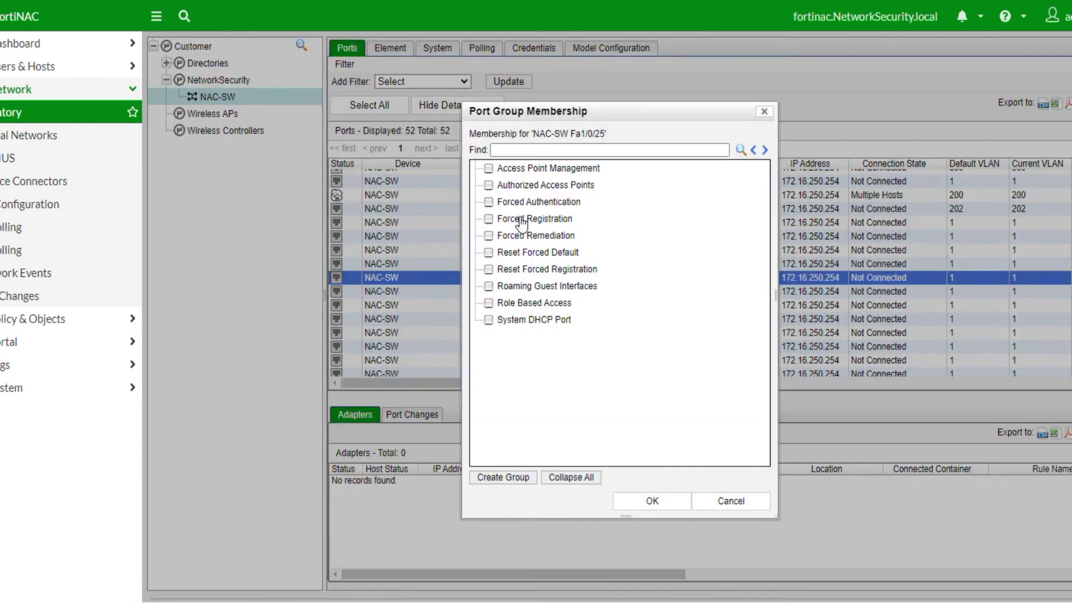
left_click(488, 219)
left_click(489, 236)
left_click(489, 269)
left_click(488, 302)
left_click(649, 501)
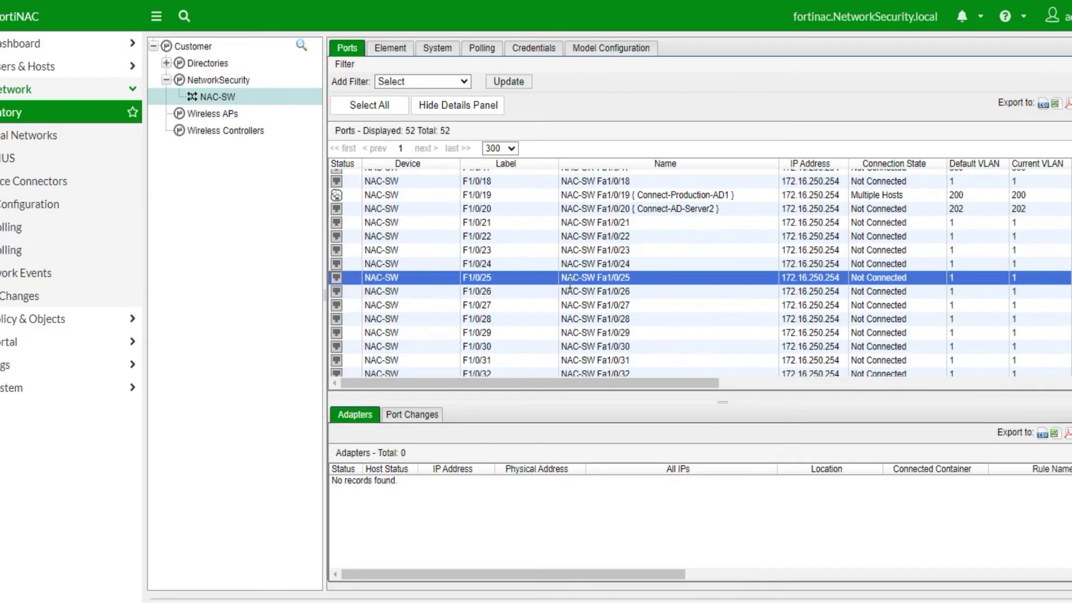
Step: Write the note "Now lets connect the PC to port25" in Notepad and return to the FortiNAC port list
type("Now let")
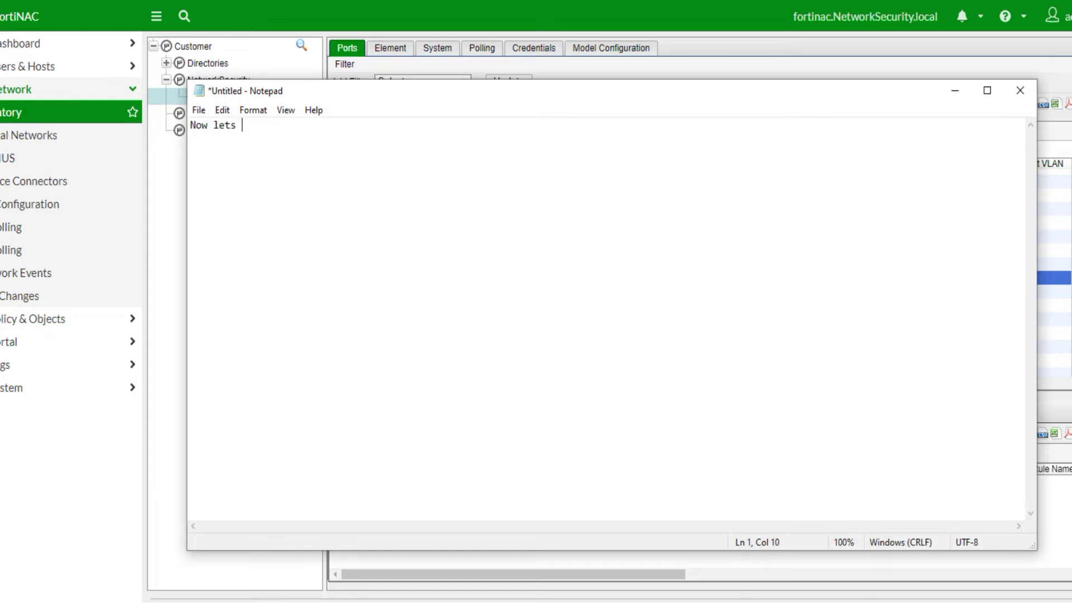
type("s connect the")
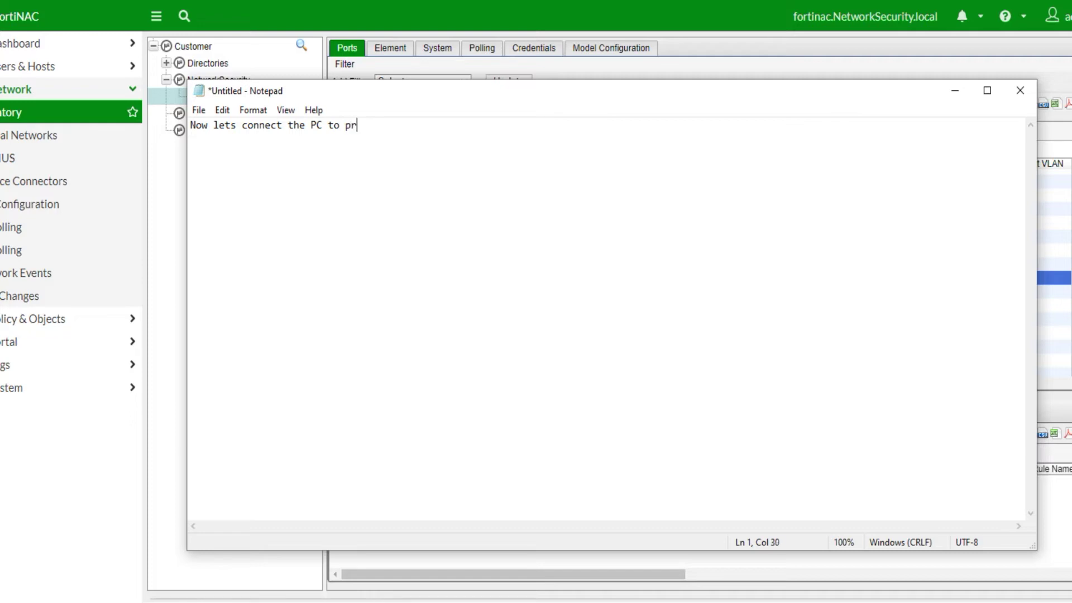
type("PC to port")
left_click_drag(532, 91, 554, 329)
type("25")
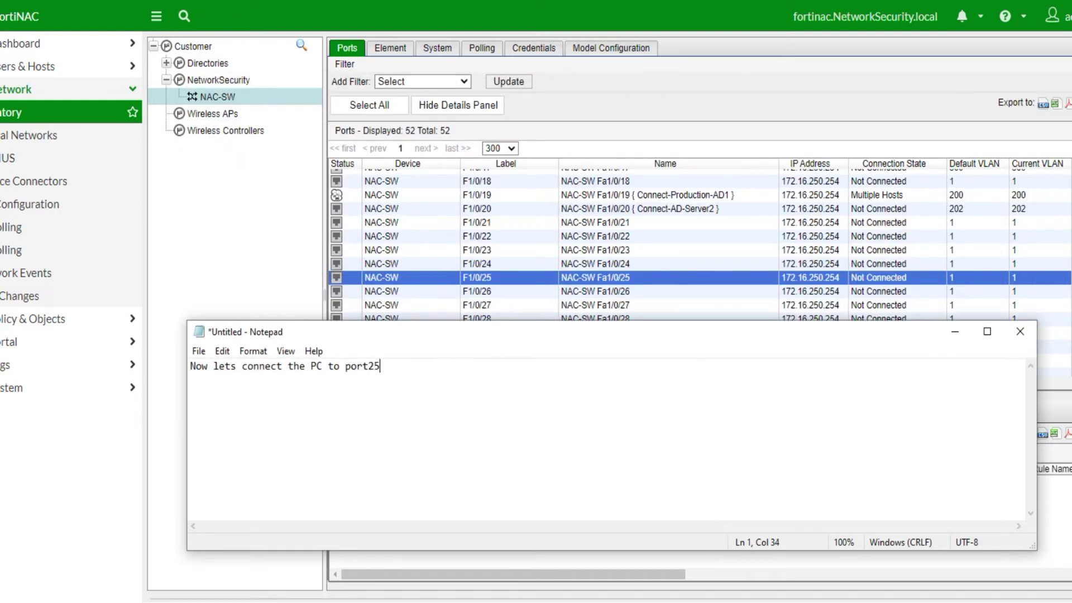
left_click(954, 333)
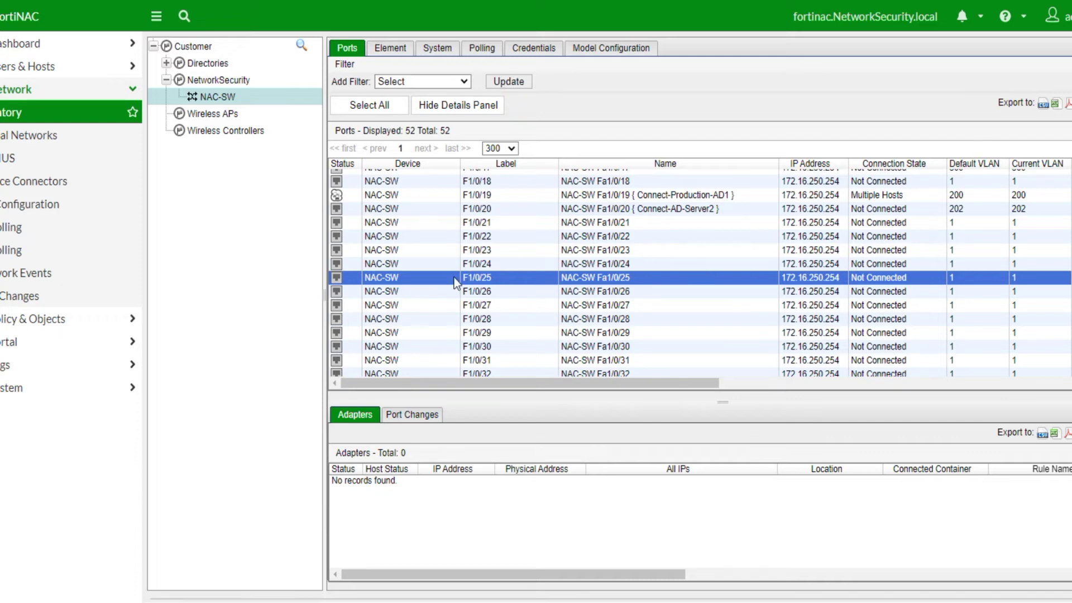
Step: Refresh the NAC-SW port list and check the connection, VLAN and adapter of port F1/0/25
left_click(510, 84)
scroll(434, 270, "down", 5)
scroll(468, 302, "down", 4)
left_click(491, 202)
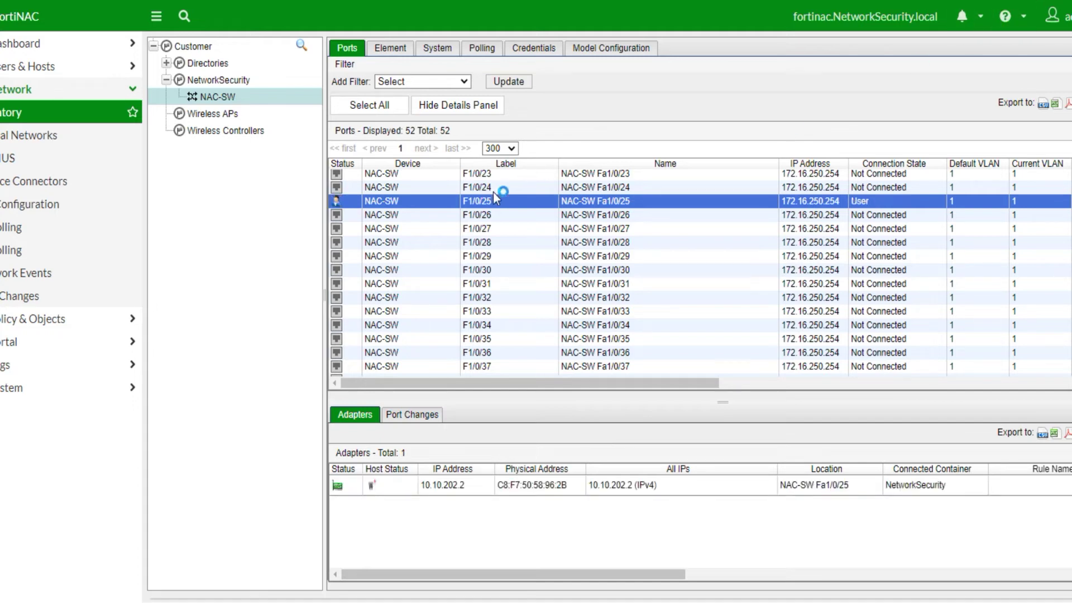
left_click(602, 76)
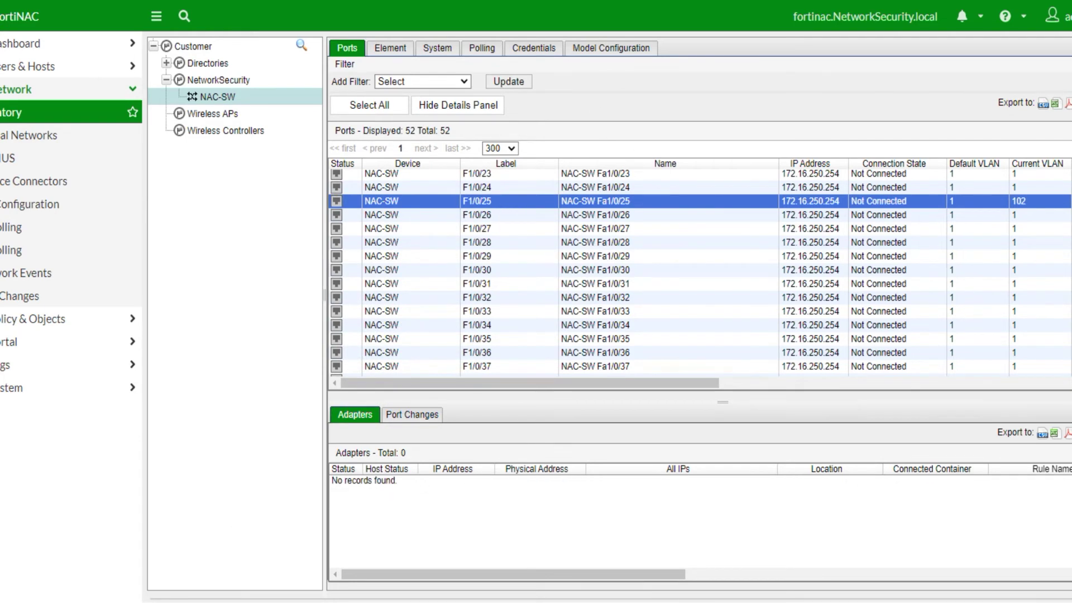
Step: Switch to Remote Desktop Connection and try to connect to 192.168.13.136
mouse_move(287, 593)
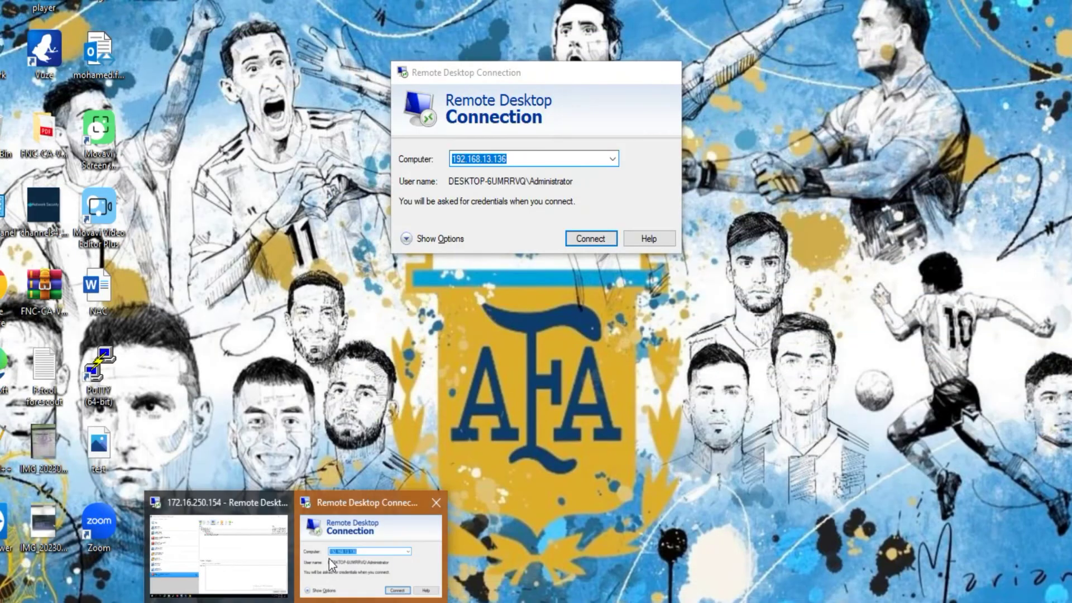
left_click(329, 558)
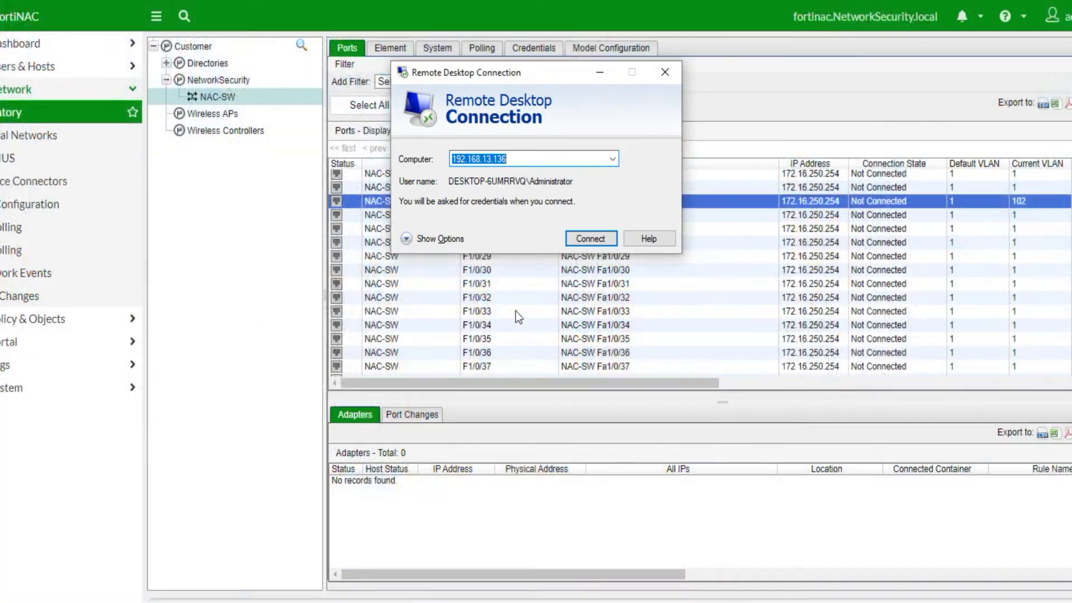
left_click(589, 238)
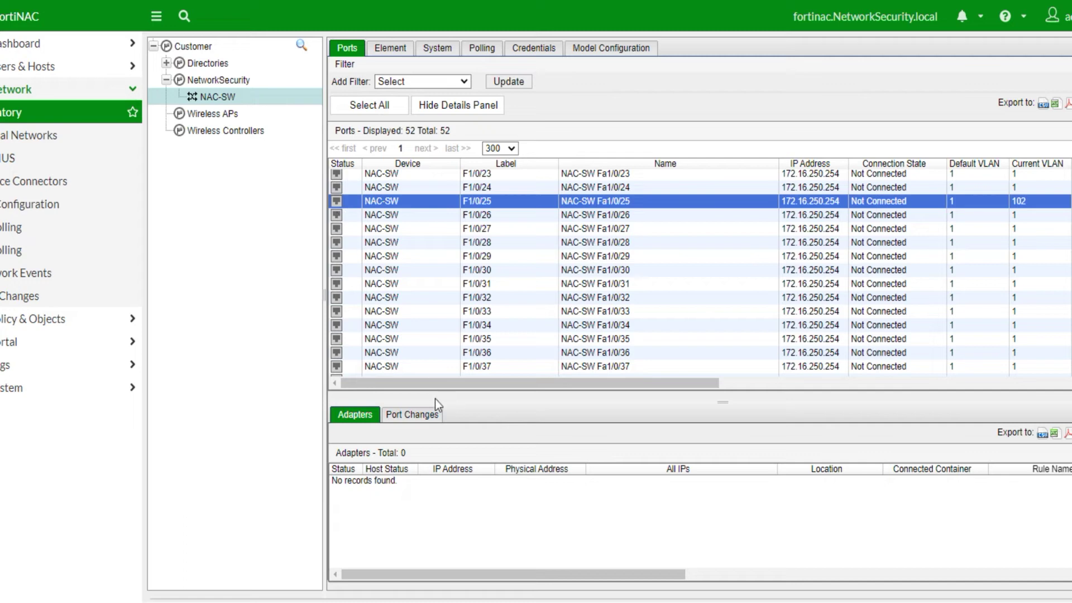
Step: Check the port change history of NAC-SW Fa1/0/25 in FortiNAC and return to its adapters list
left_click(411, 414)
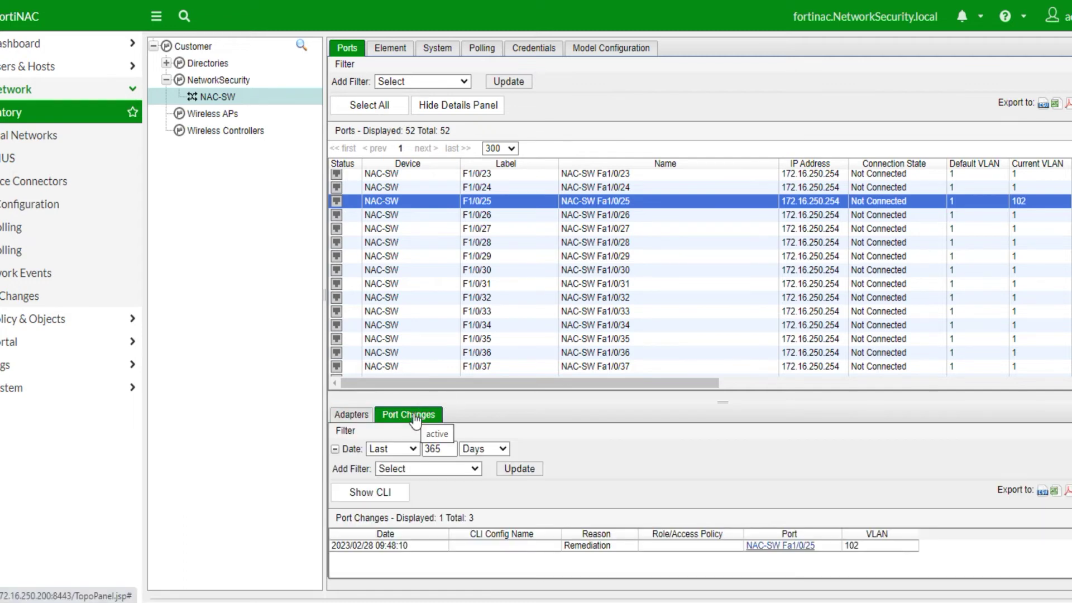
left_click(359, 411)
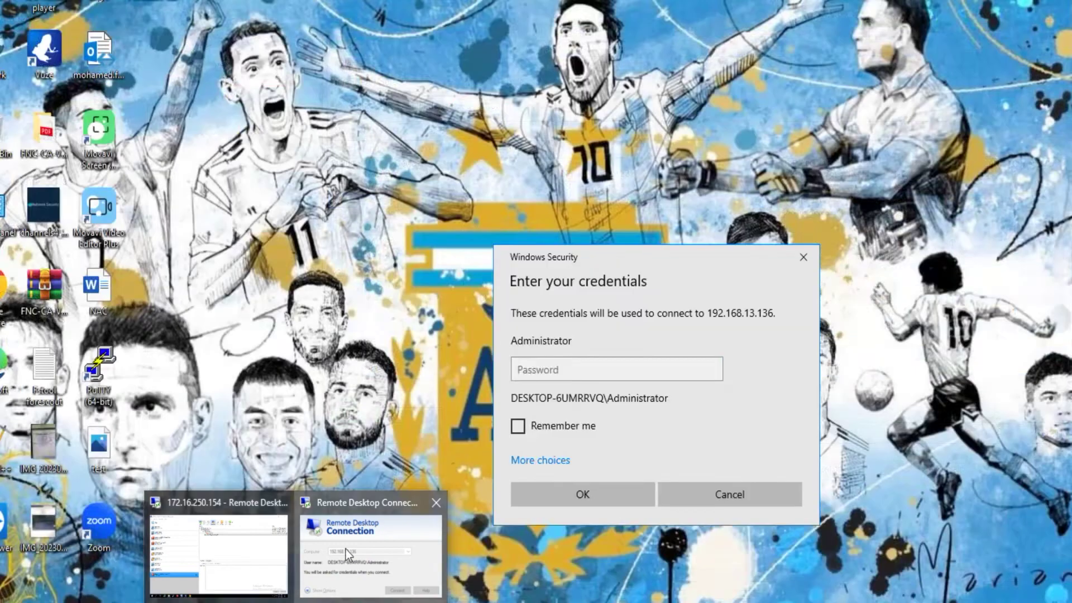
Step: Cancel the pending Remote Desktop login and connect to 192.168.13.90 instead, entering the Administrator account password
left_click(346, 548)
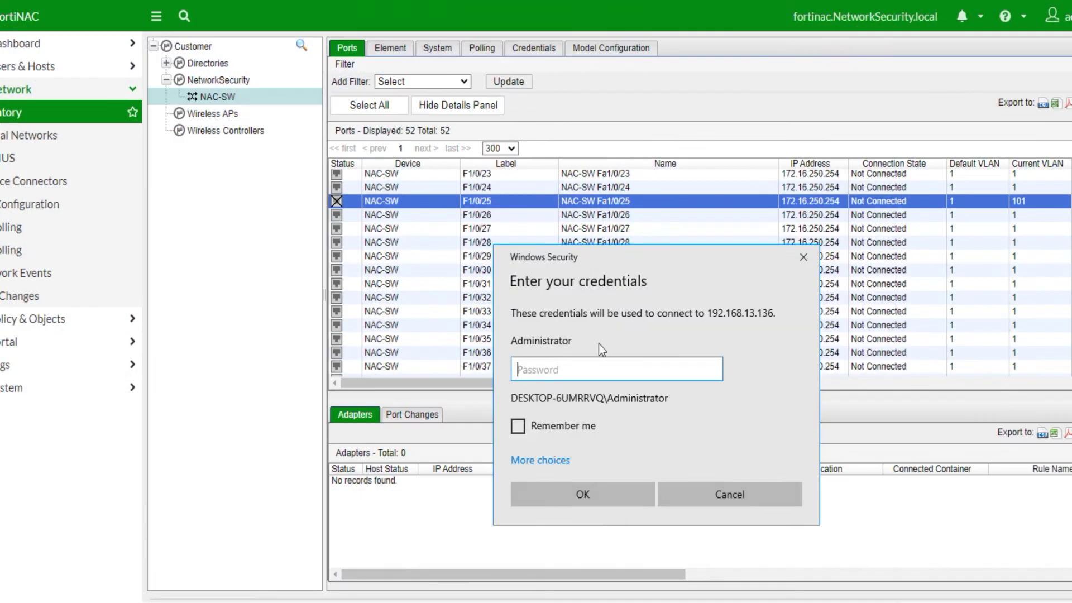
left_click(719, 489)
double_click(623, 383)
left_click(639, 383)
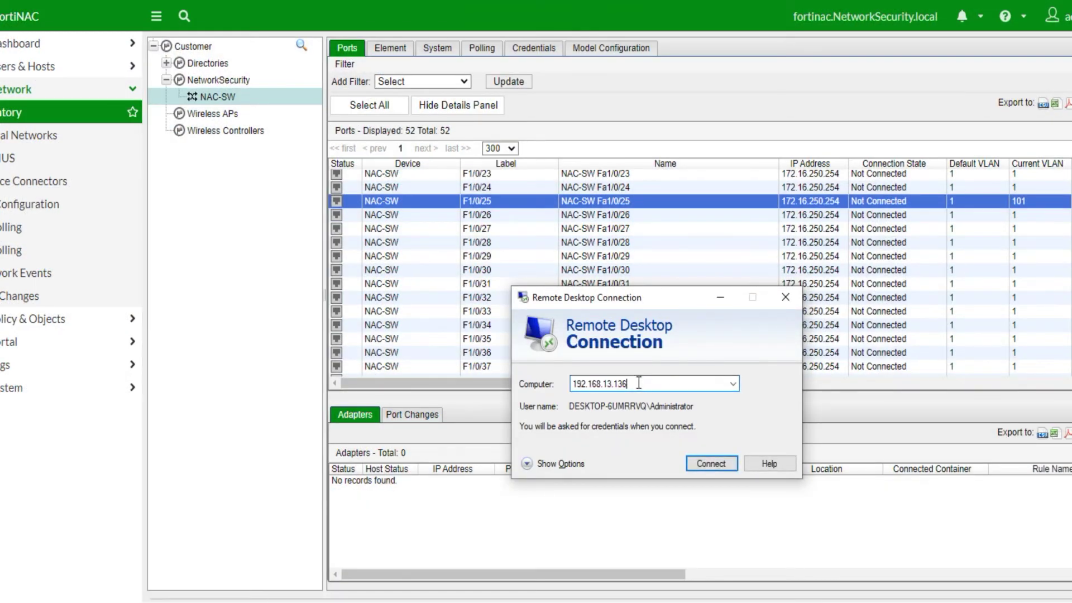
key("BackSpace")
key("BackSpace")
key("BackSpace")
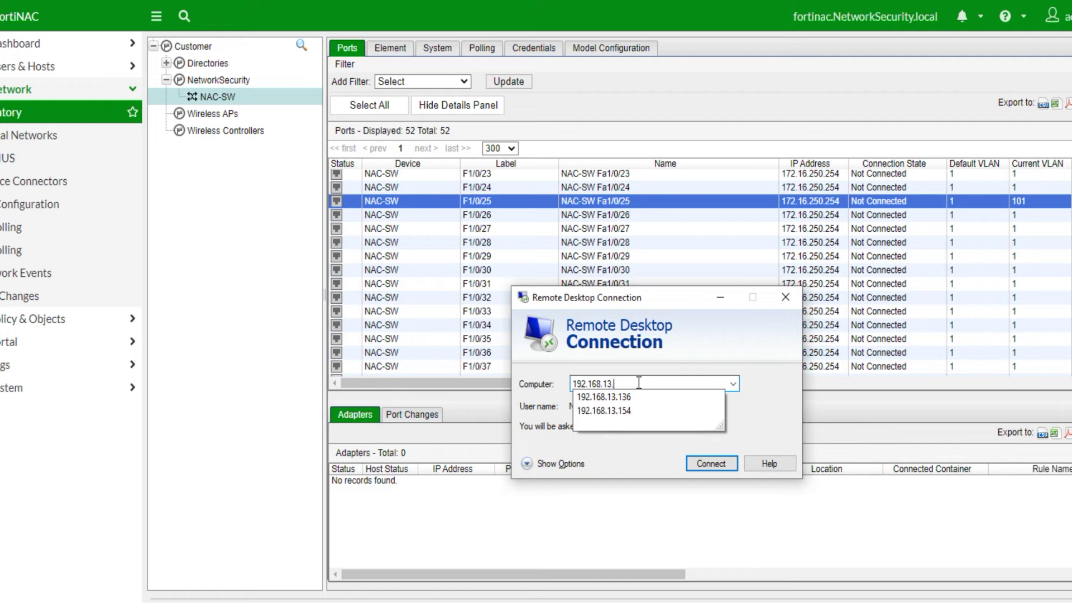
type("90")
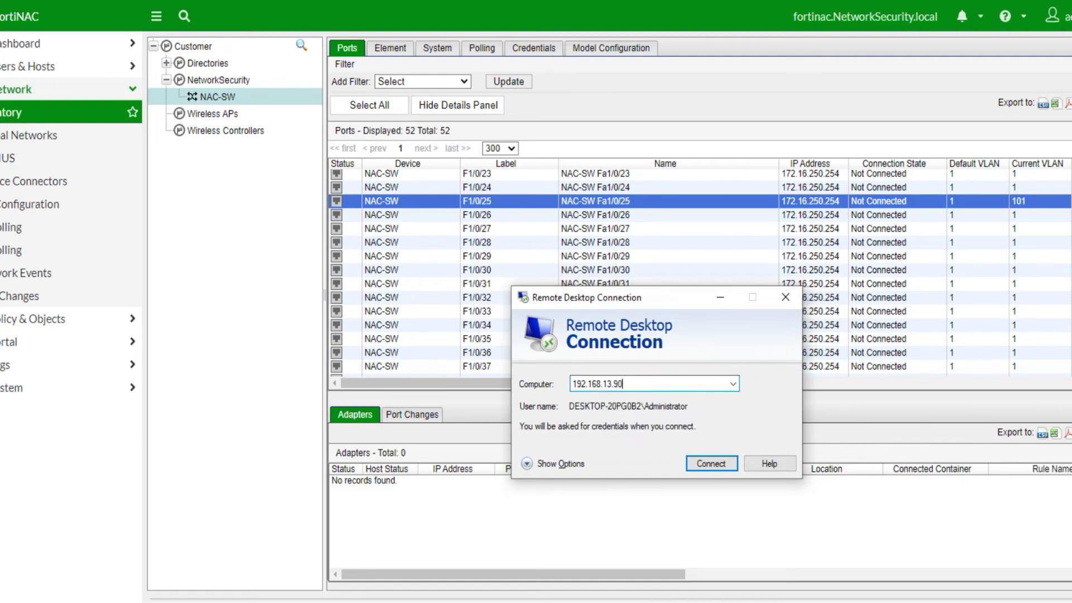
key("Return")
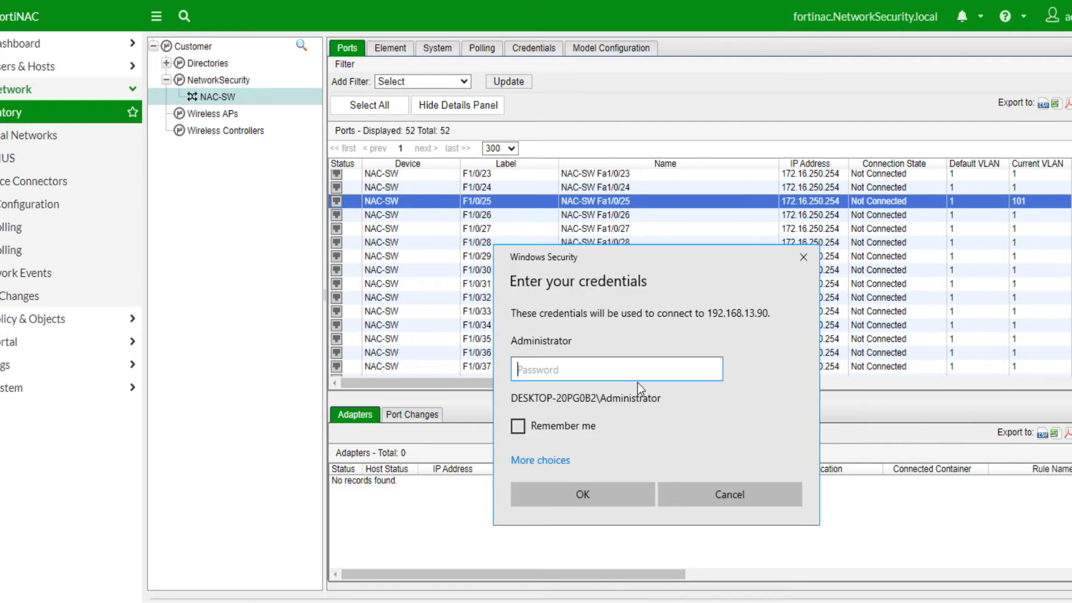
type("••••••••")
key("Return")
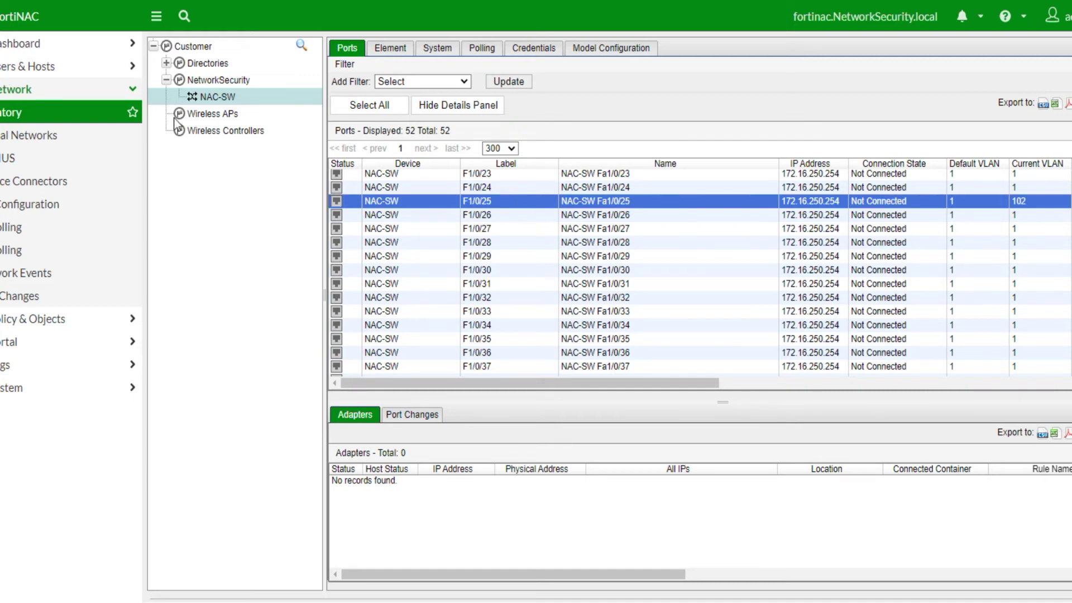
Step: Open the FortiNAC hosts list and try to scan the host DESKTOP-20PG0B2
left_click(43, 70)
left_click(12, 204)
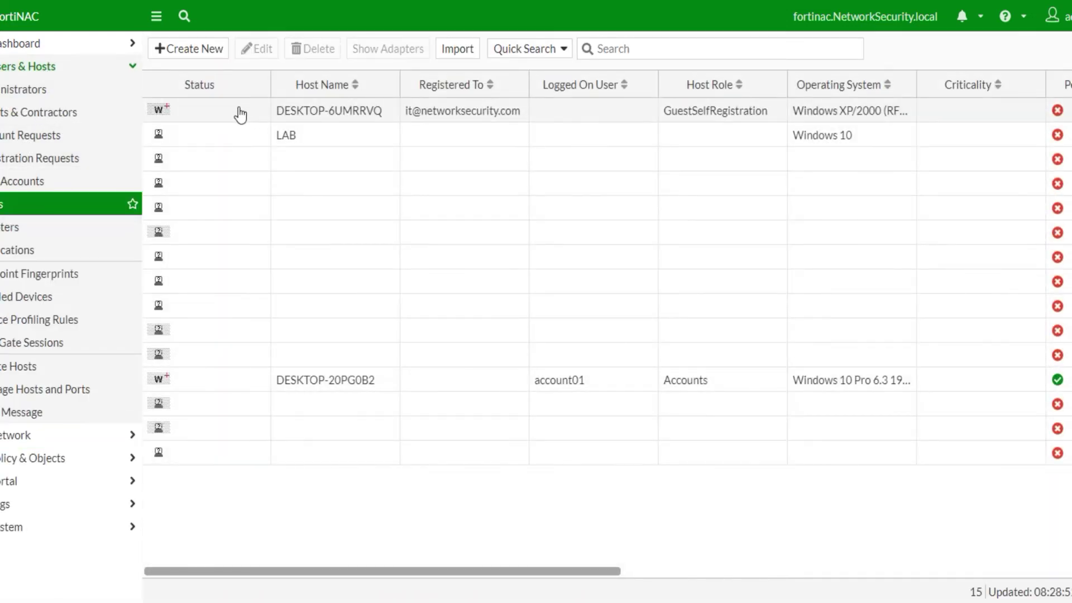
left_click(239, 381)
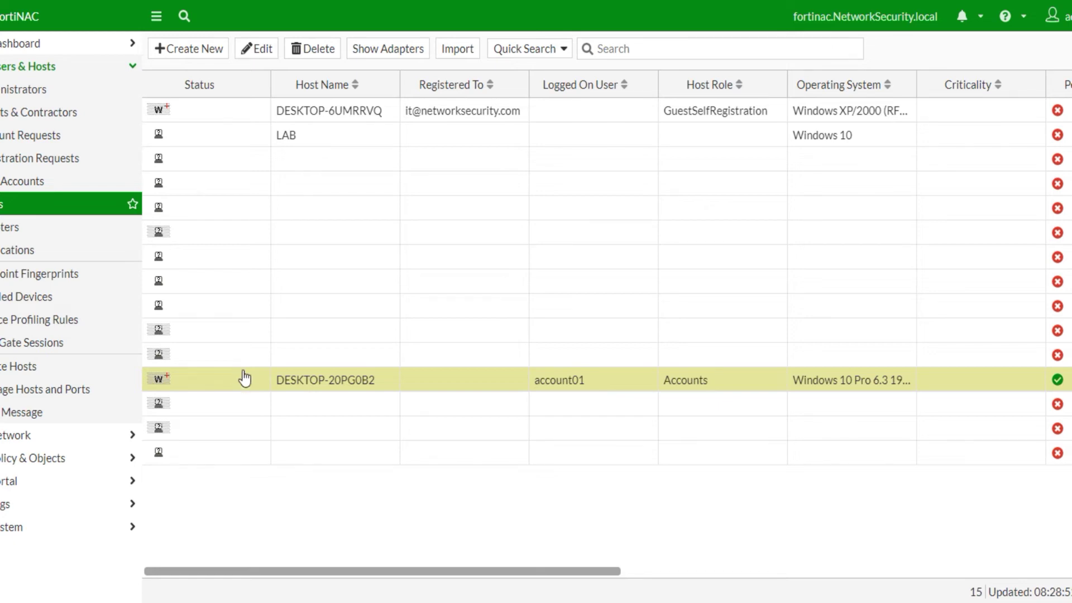
right_click(201, 381)
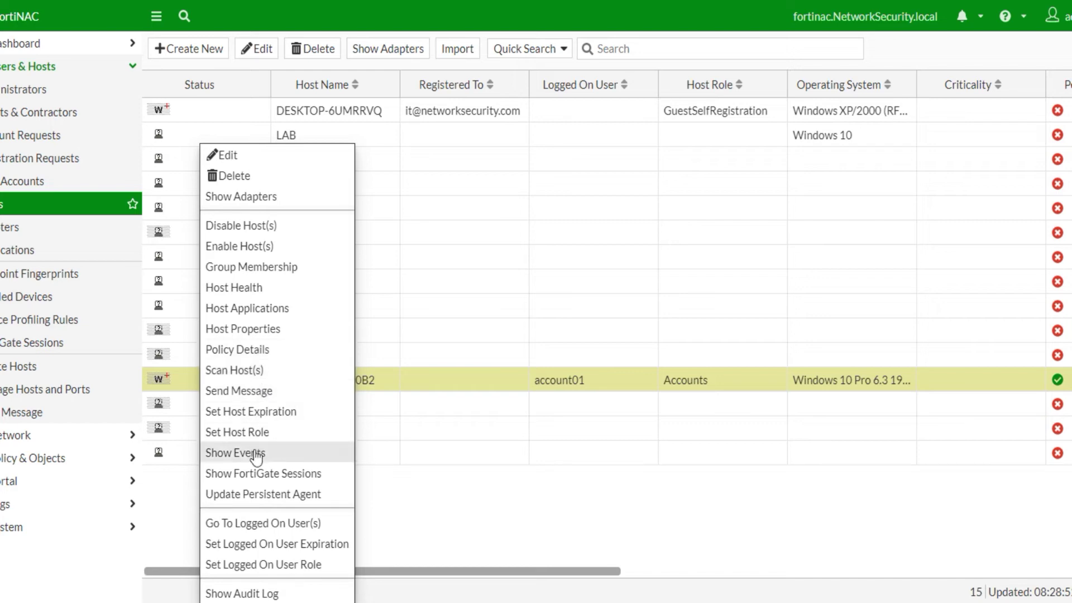
left_click(253, 370)
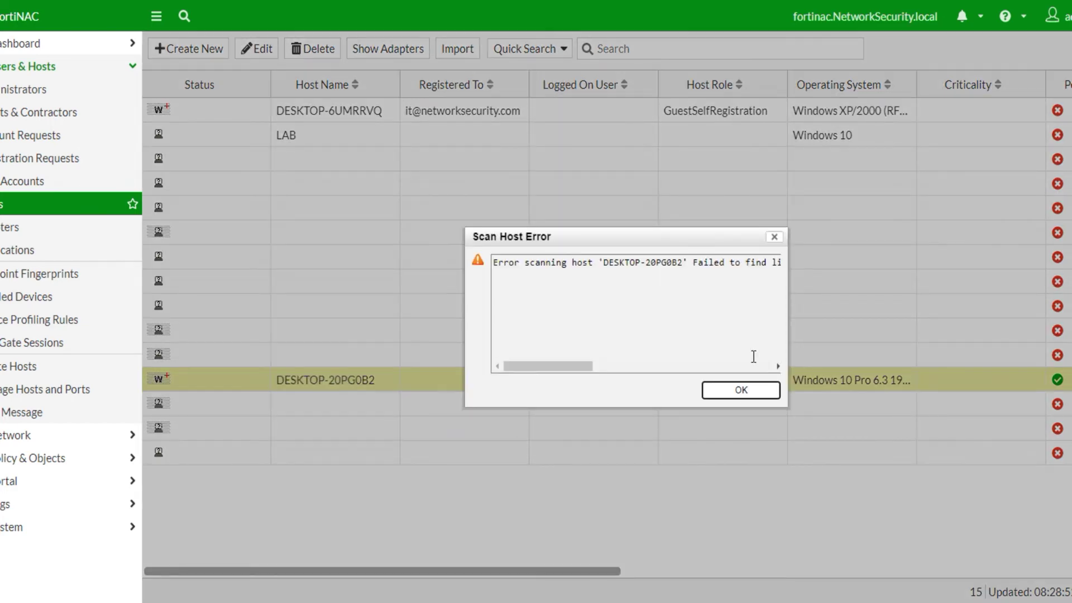
left_click(741, 390)
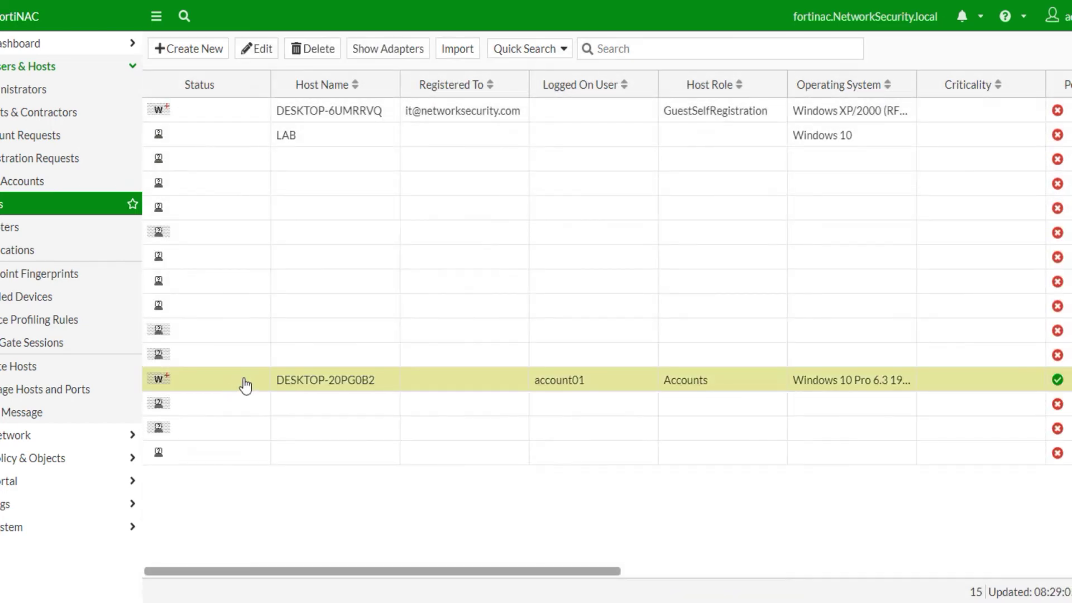
Step: View the endpoint compliance policy details of host DESKTOP-20PG0B2 and close them
right_click(247, 392)
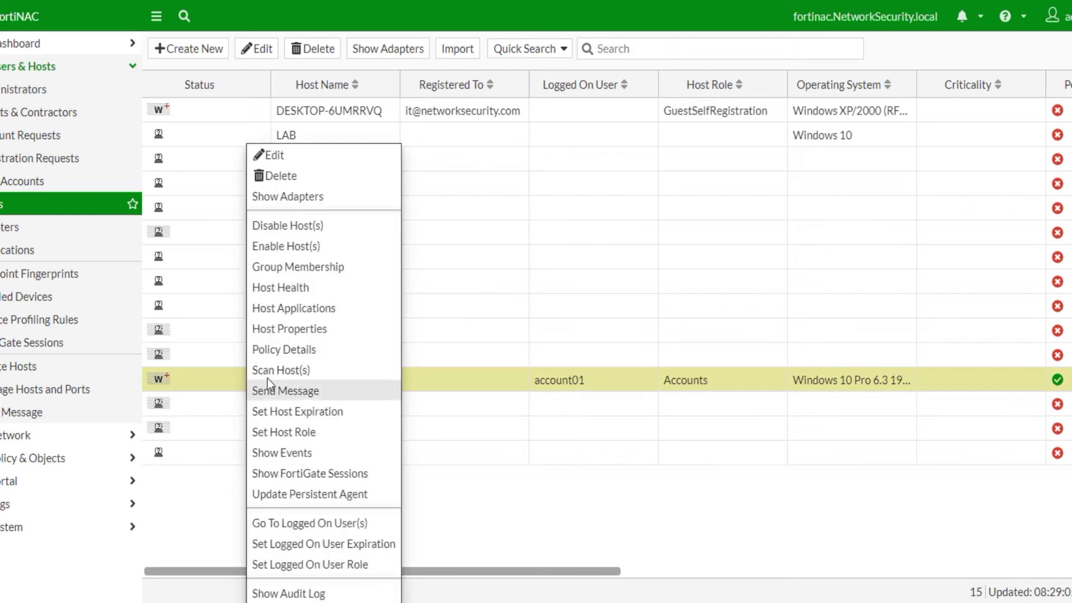
left_click(291, 350)
left_click(736, 321)
left_click(764, 457)
left_click(210, 357)
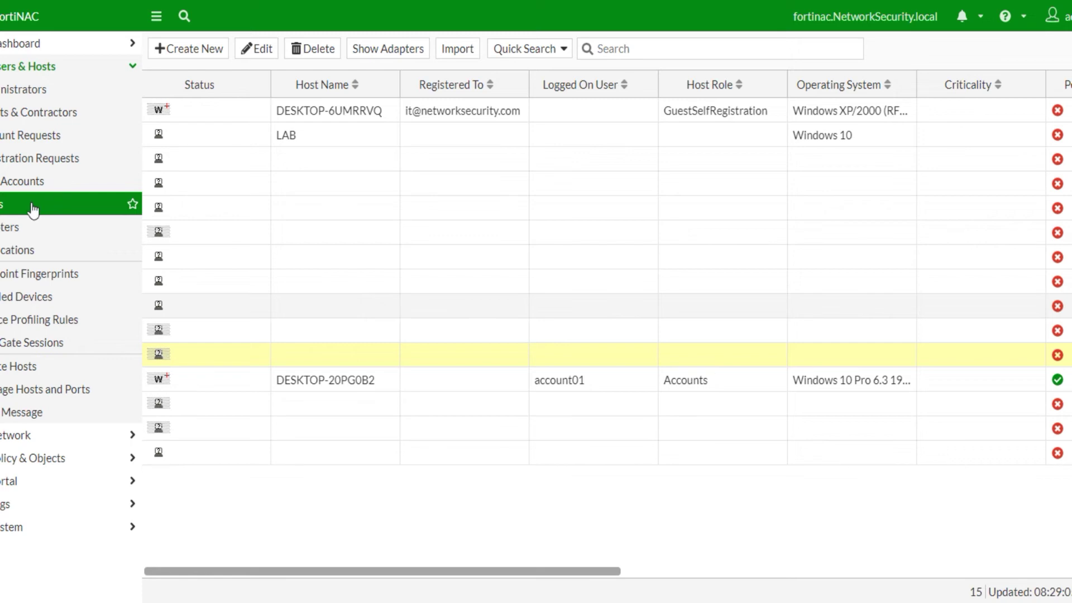
Step: Open NAC-SW in the network inventory and check the connection state, VLAN and adapter of port F1/0/25
left_click(19, 434)
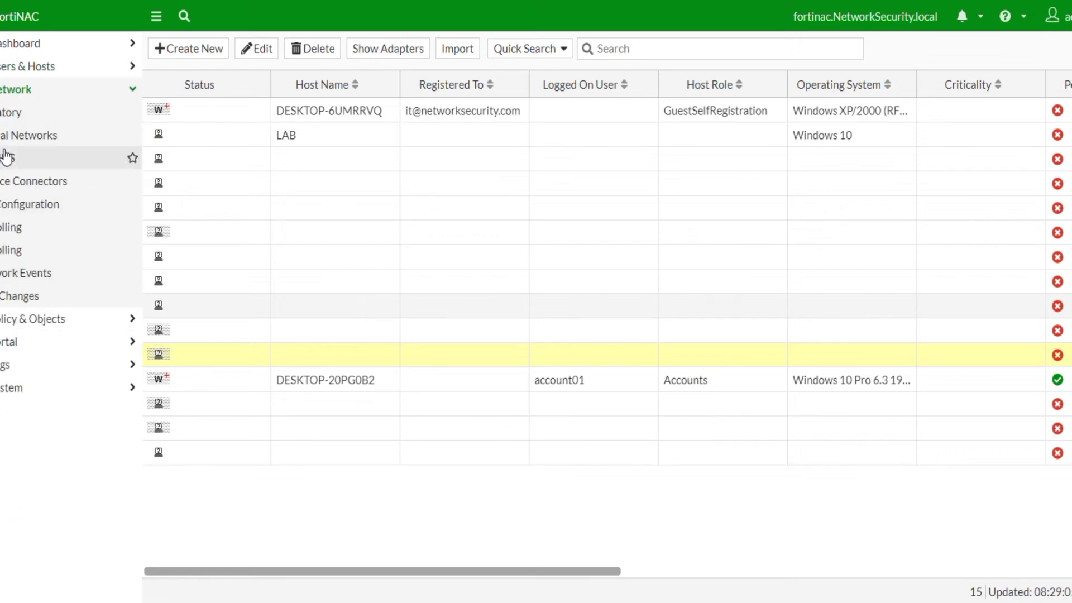
left_click(9, 114)
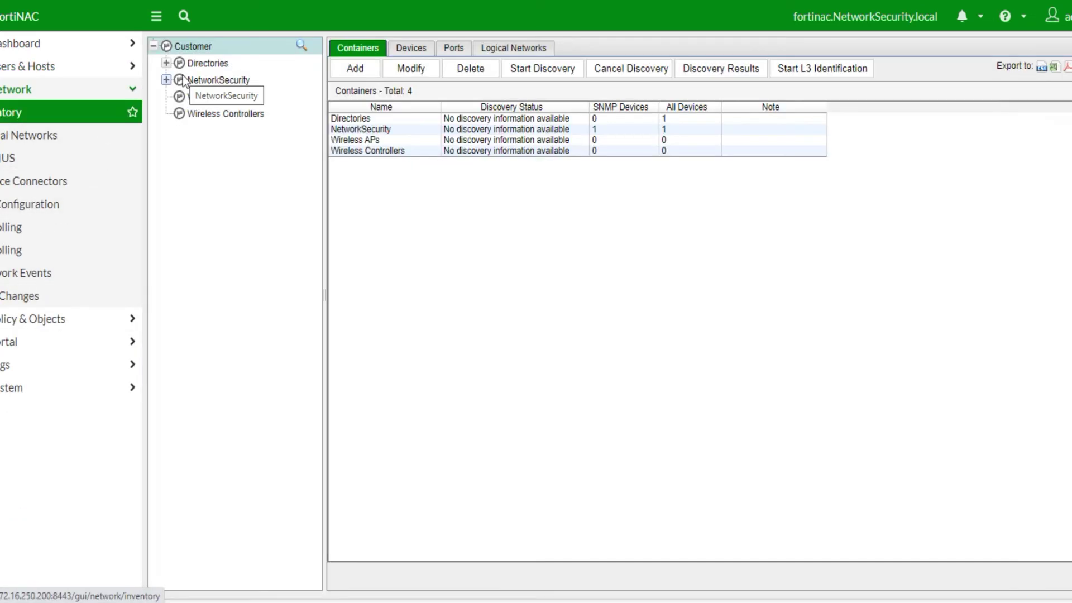
left_click(166, 80)
left_click(215, 97)
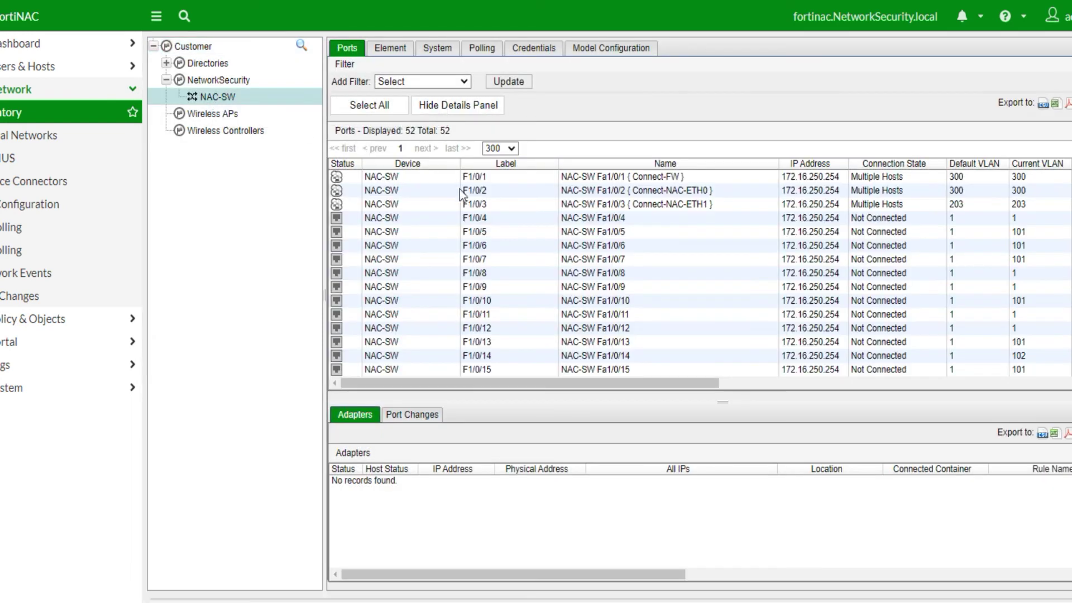
scroll(543, 309, "down", 3)
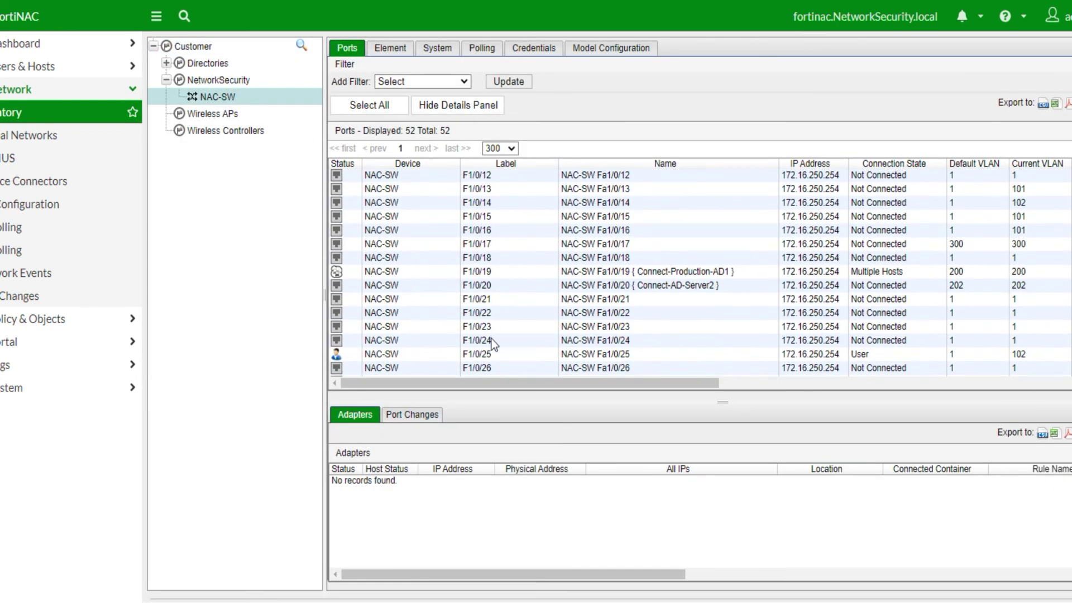
left_click(489, 354)
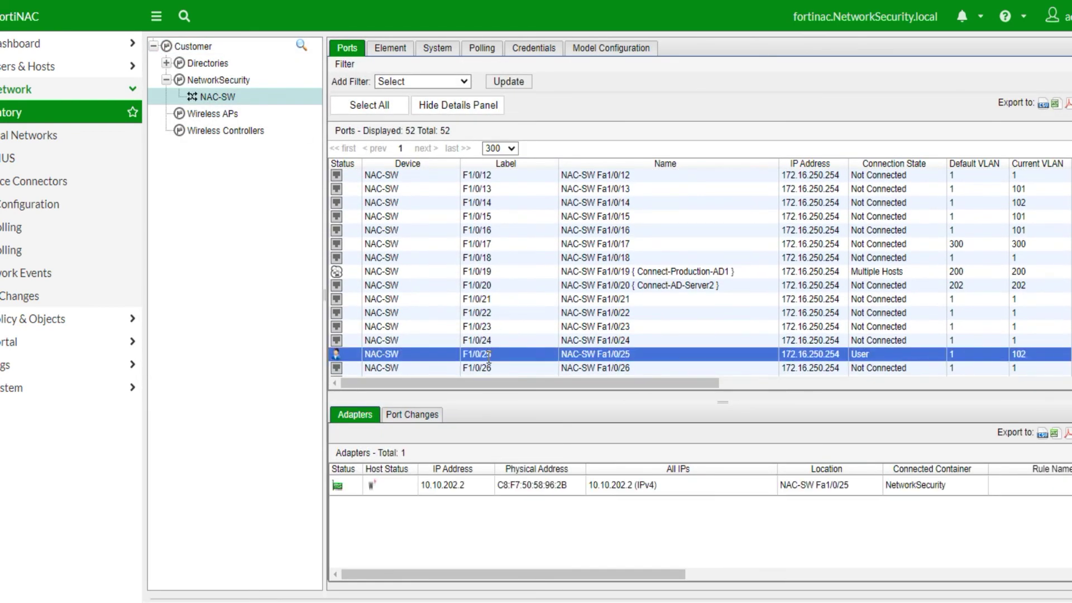
left_click(464, 485)
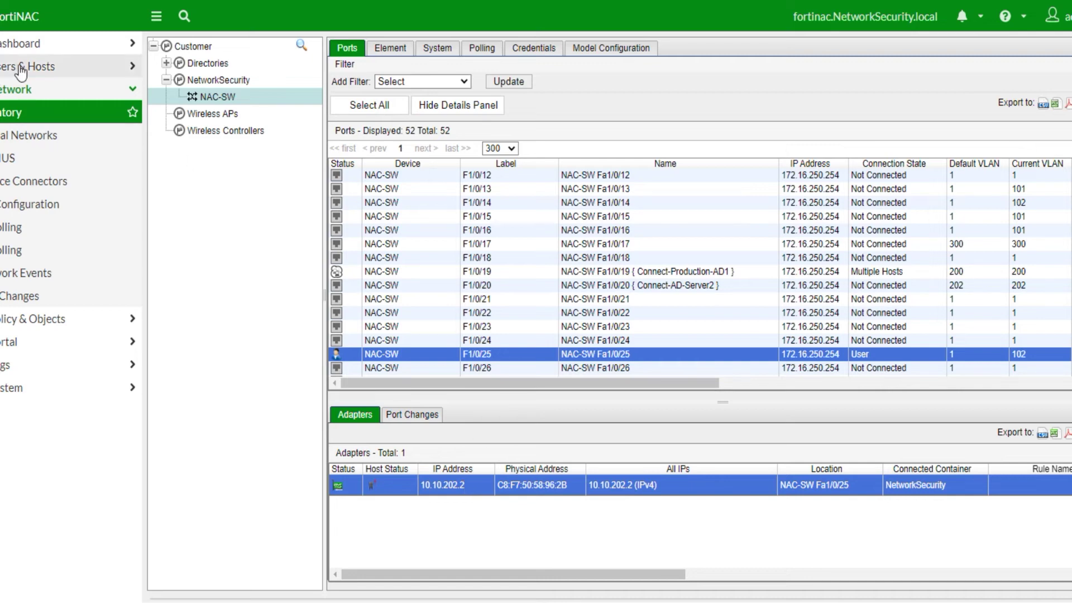
Step: Switch to the 192.168.13.90 Remote Desktop session and agree to sign in despite another user being signed in
mouse_move(319, 595)
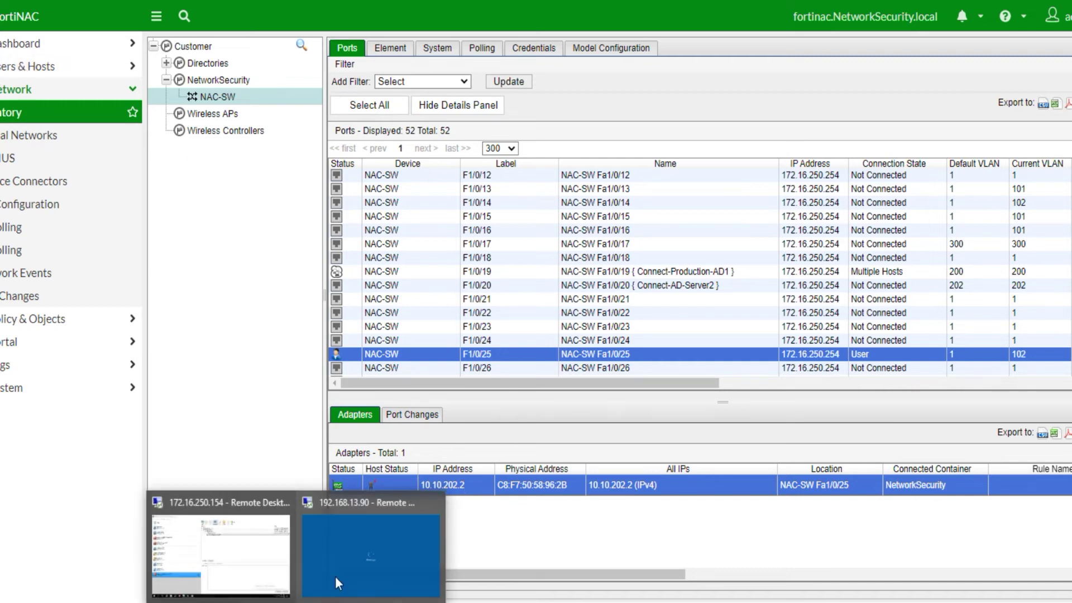
left_click(373, 524)
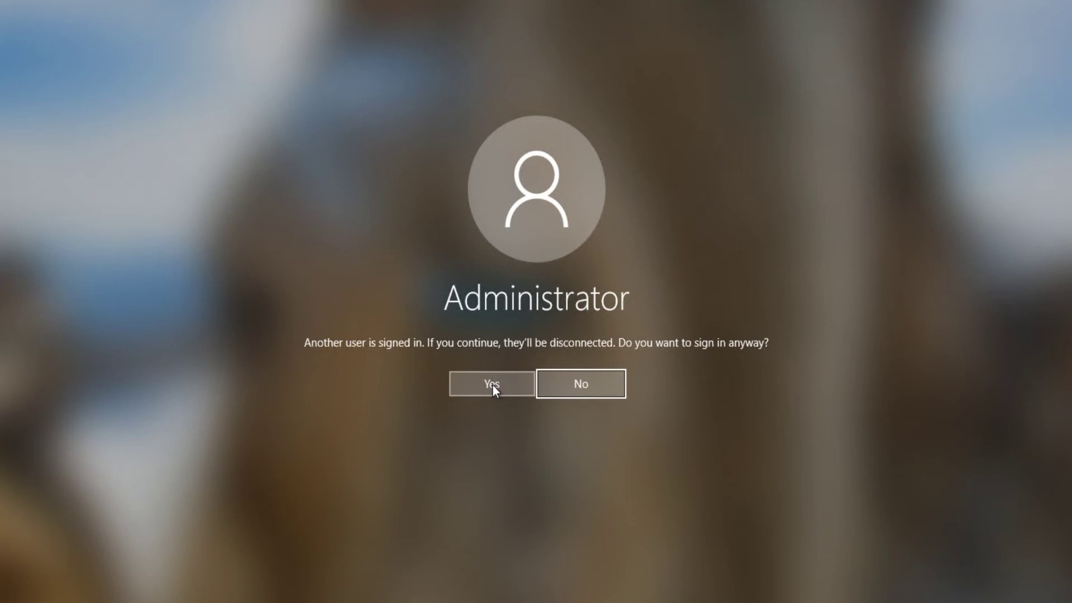
left_click(492, 384)
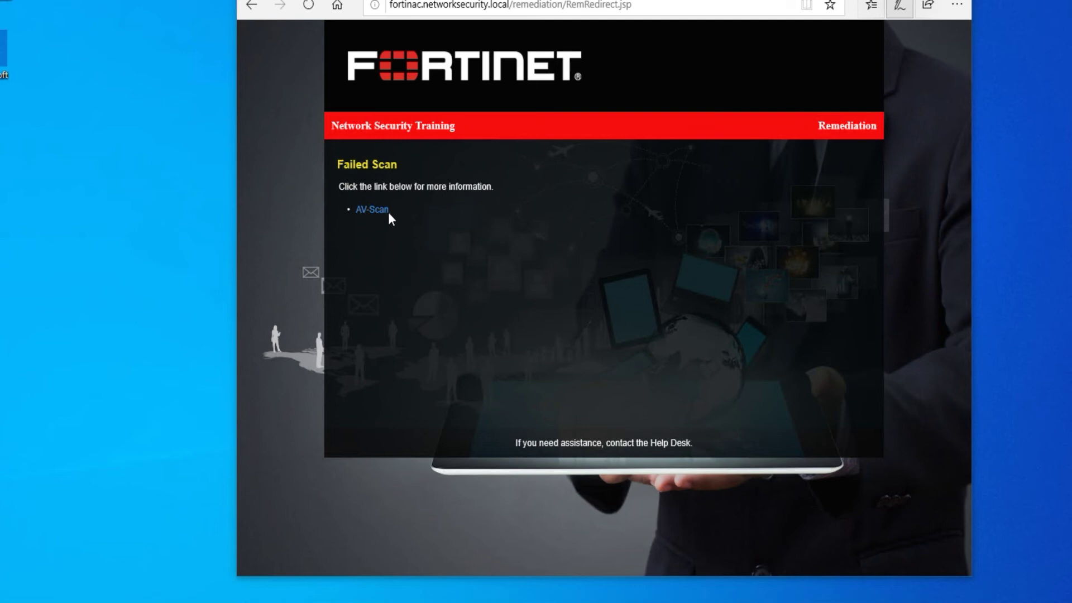
Step: Examine the failed tests of AV-Scan on the remediation page and go back to the scan list
left_click(363, 210)
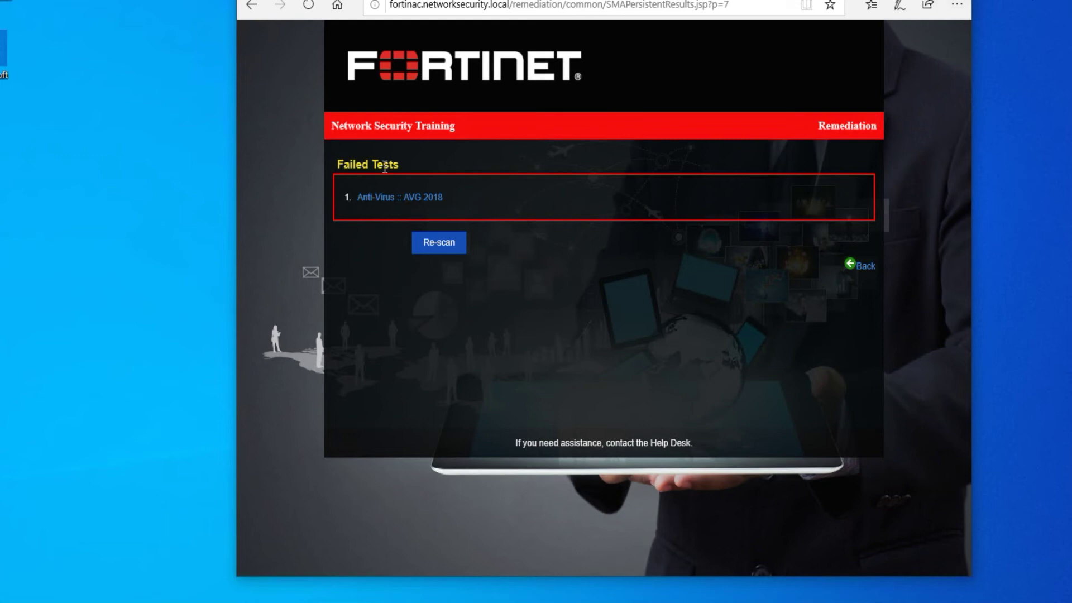
left_click_drag(342, 164, 461, 196)
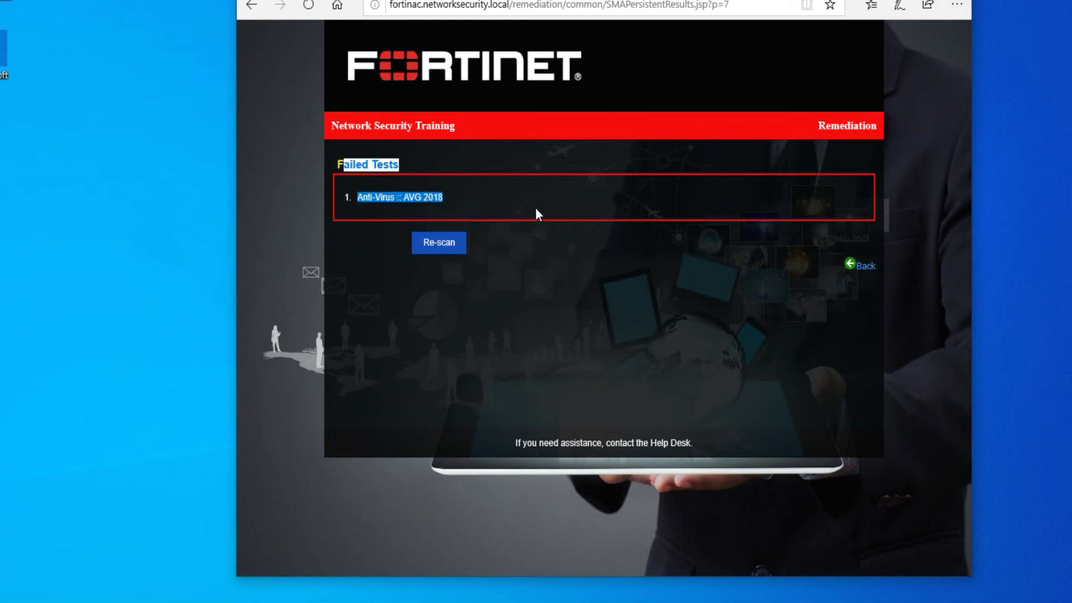
left_click(859, 269)
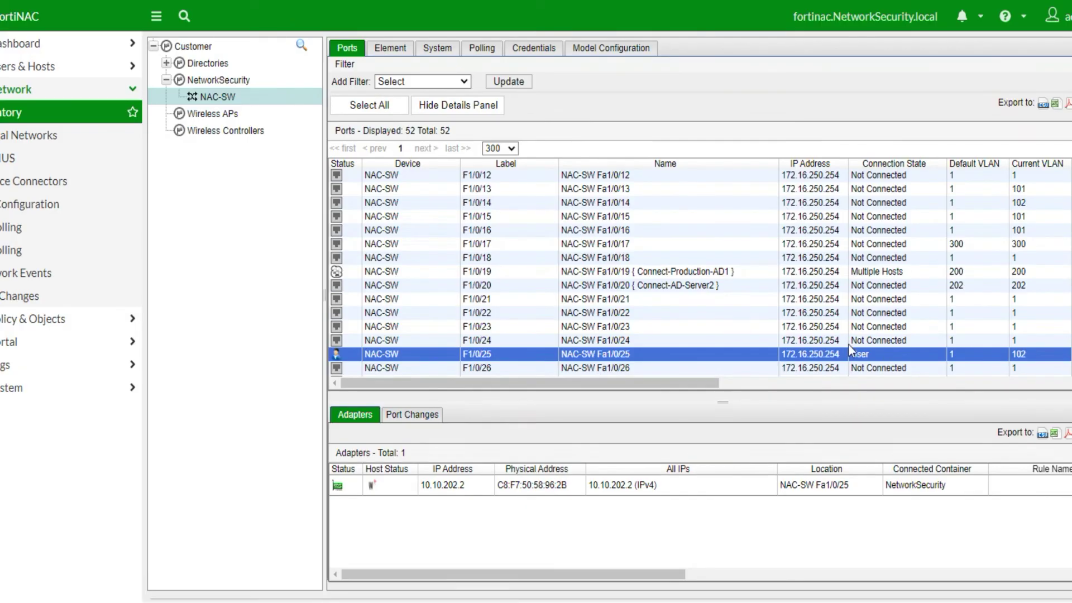
Step: Recheck the adapter of NAC-SW port F1/0/25 in FortiNAC, and review DESKTOP-20PG0B2's endpoint compliance and network access policy details
left_click(831, 327)
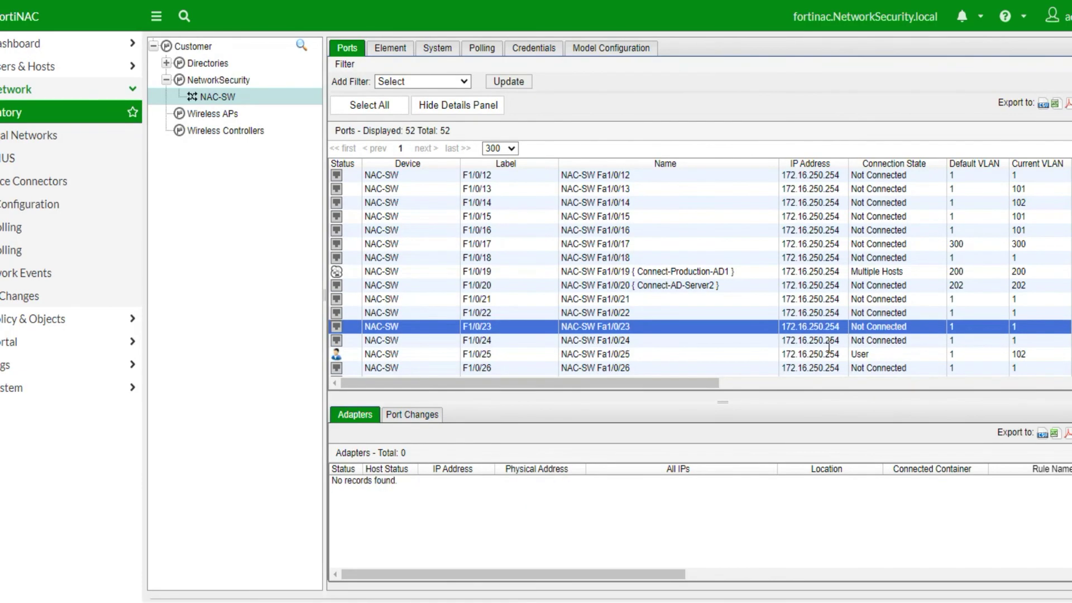
left_click(790, 354)
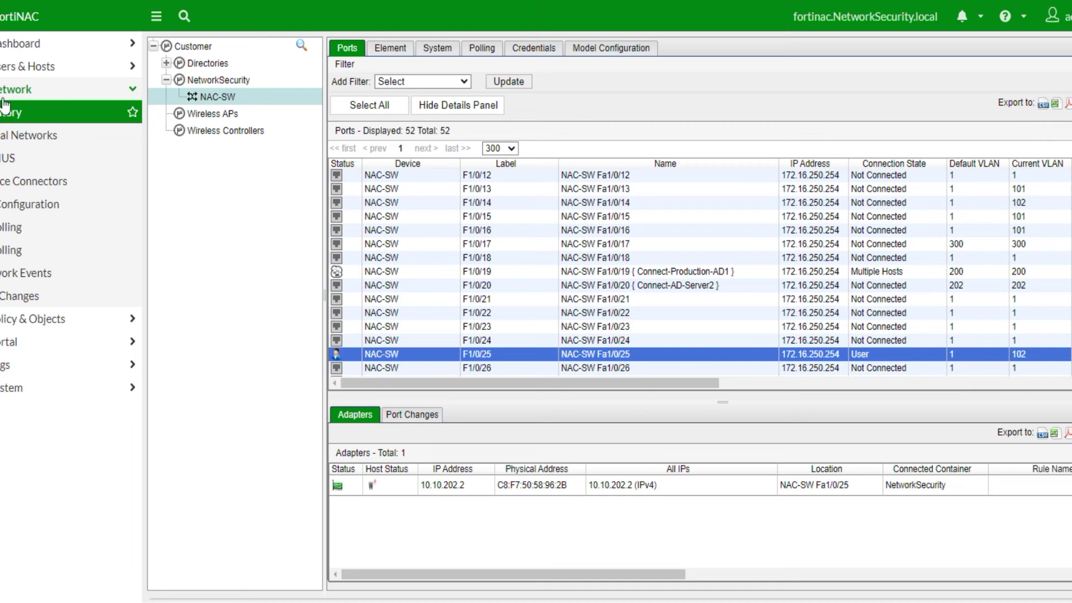
left_click(34, 66)
left_click(6, 206)
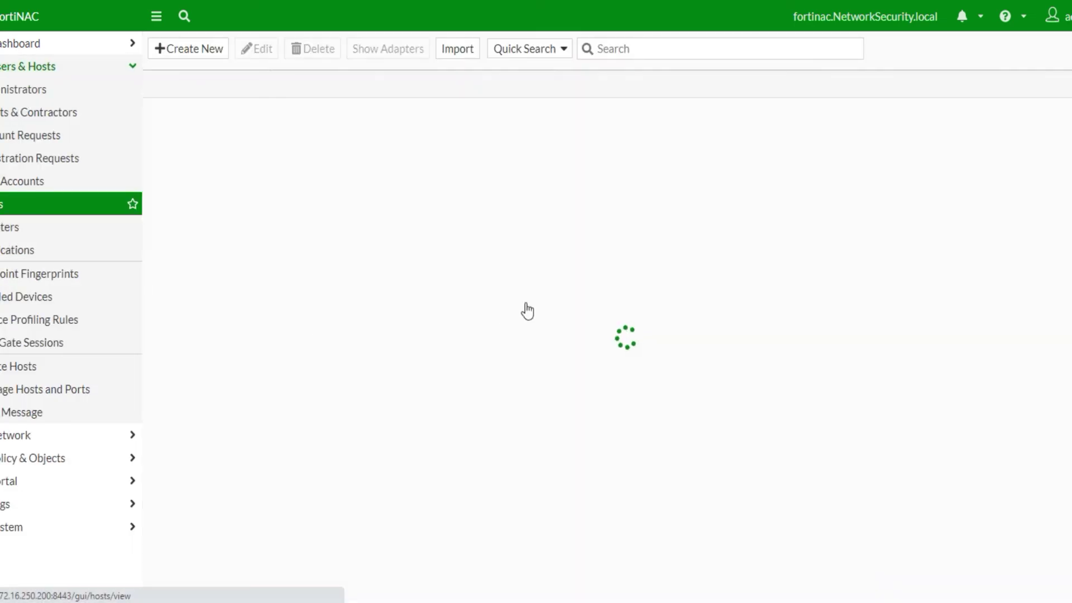
left_click(263, 383)
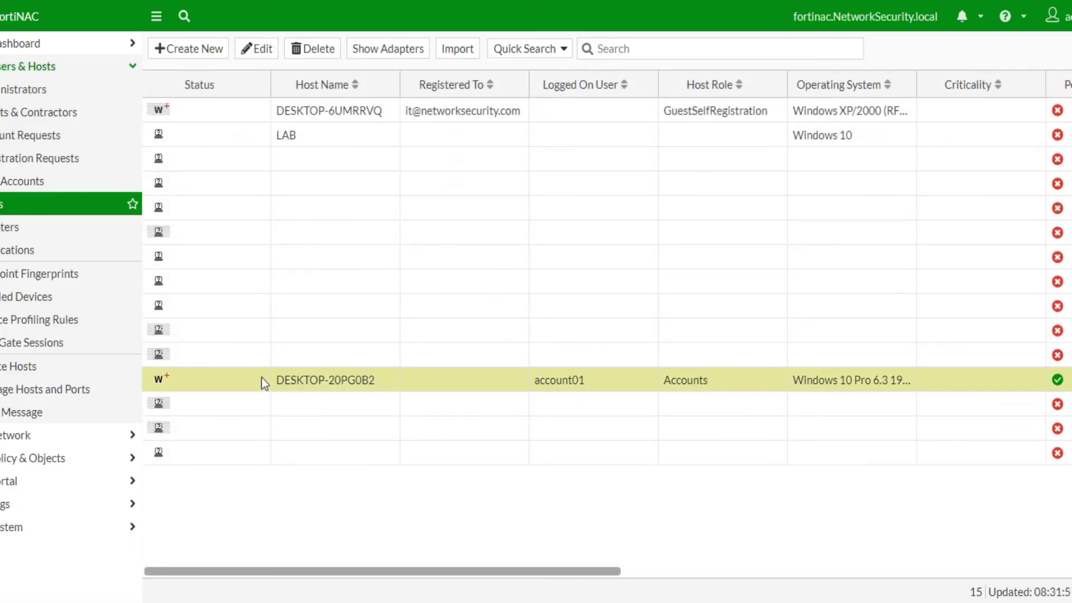
right_click(263, 384)
left_click(313, 348)
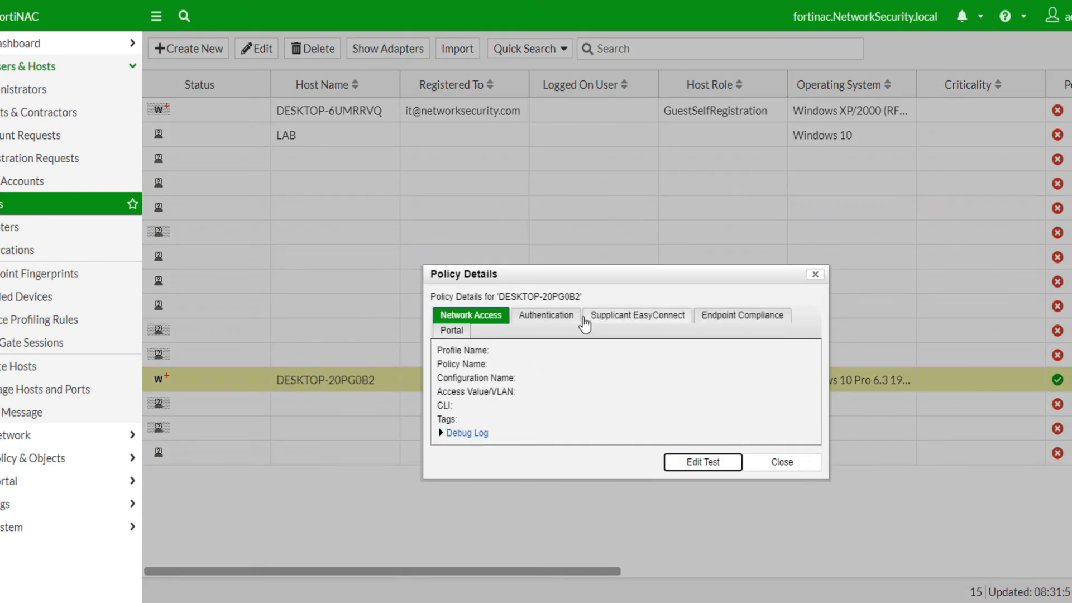
left_click(753, 319)
left_click_drag(580, 351, 643, 409)
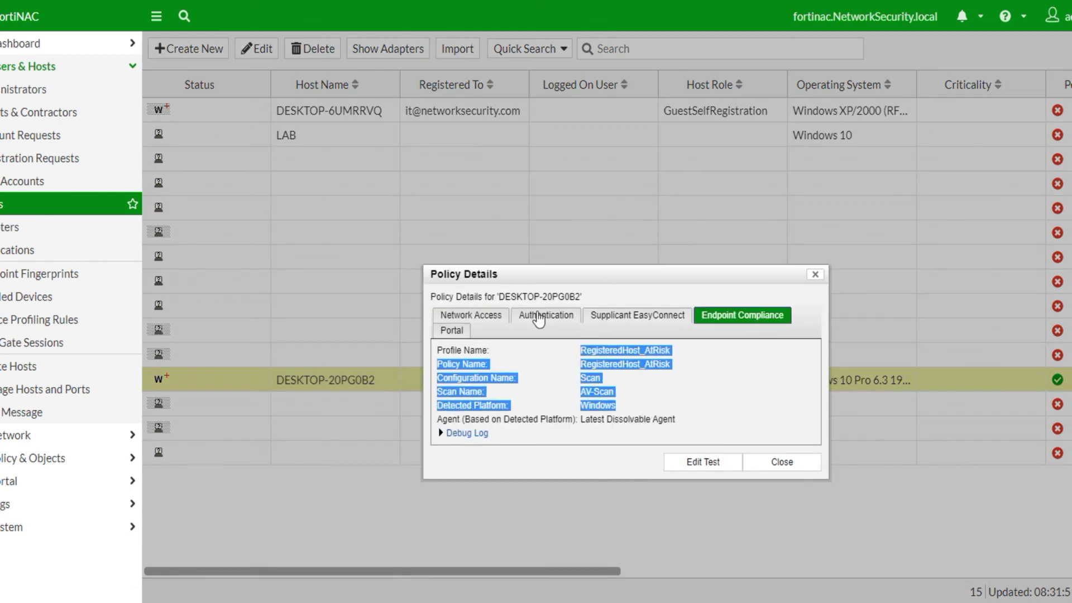
left_click(485, 316)
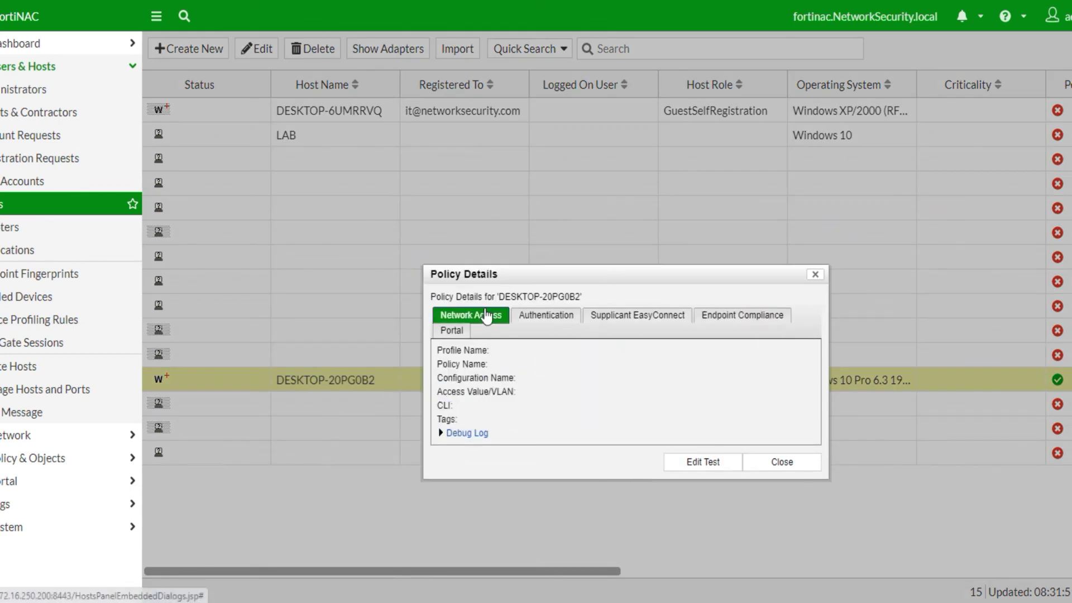
left_click(784, 462)
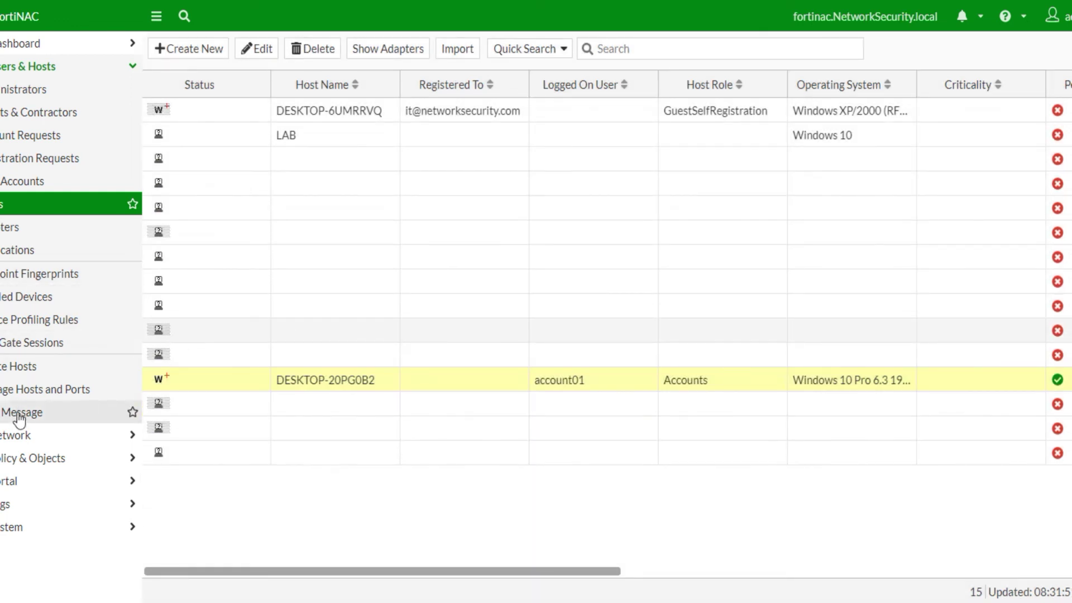
Step: Return to NAC-SW in the network inventory and check the VLAN and adapter of port F1/0/25
left_click(15, 435)
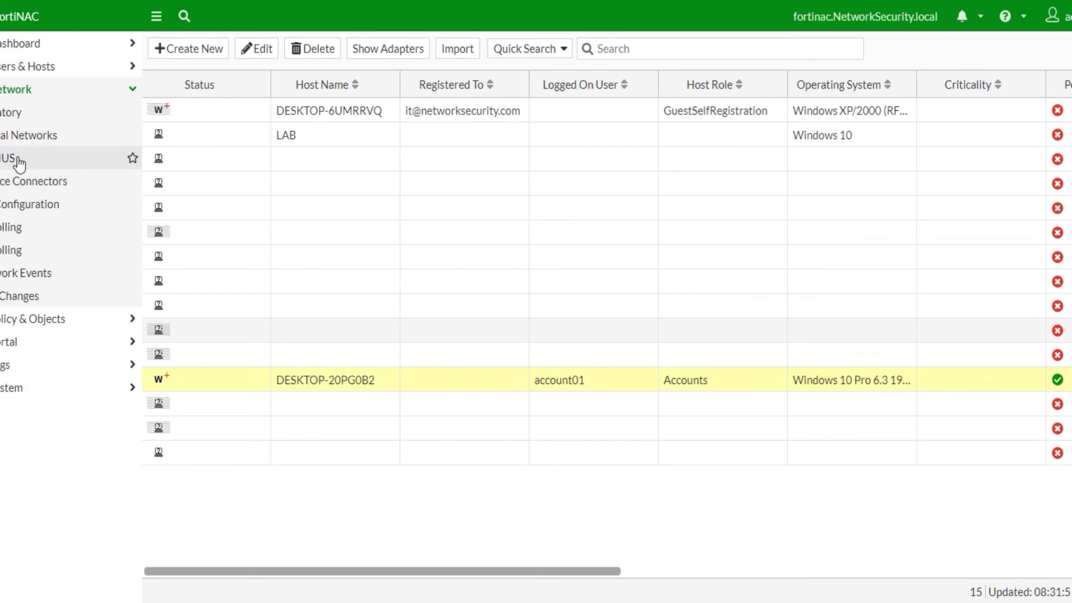
left_click(15, 114)
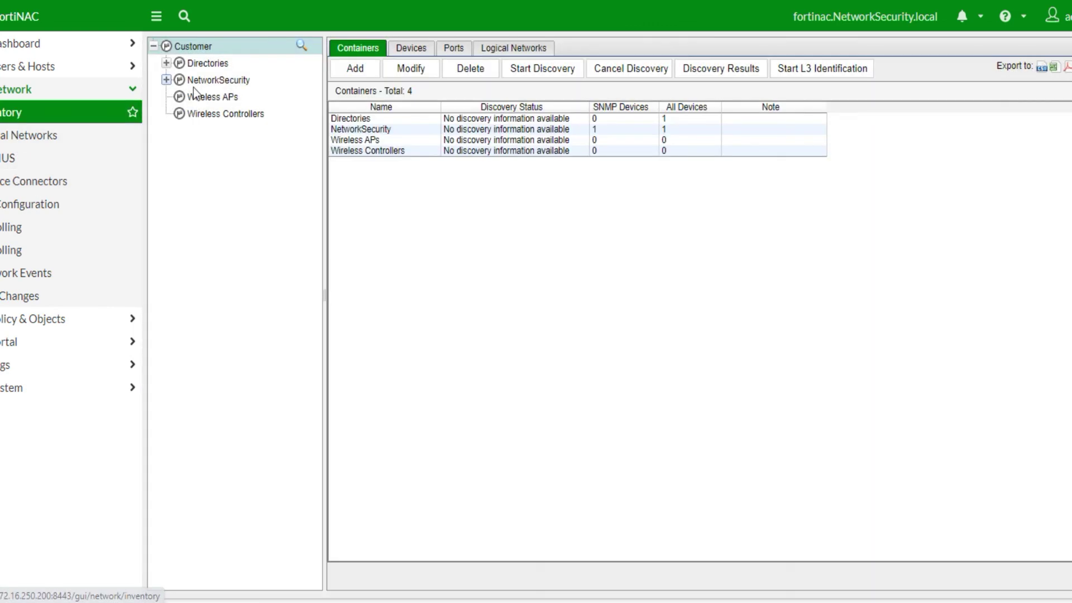
left_click(166, 79)
left_click(215, 97)
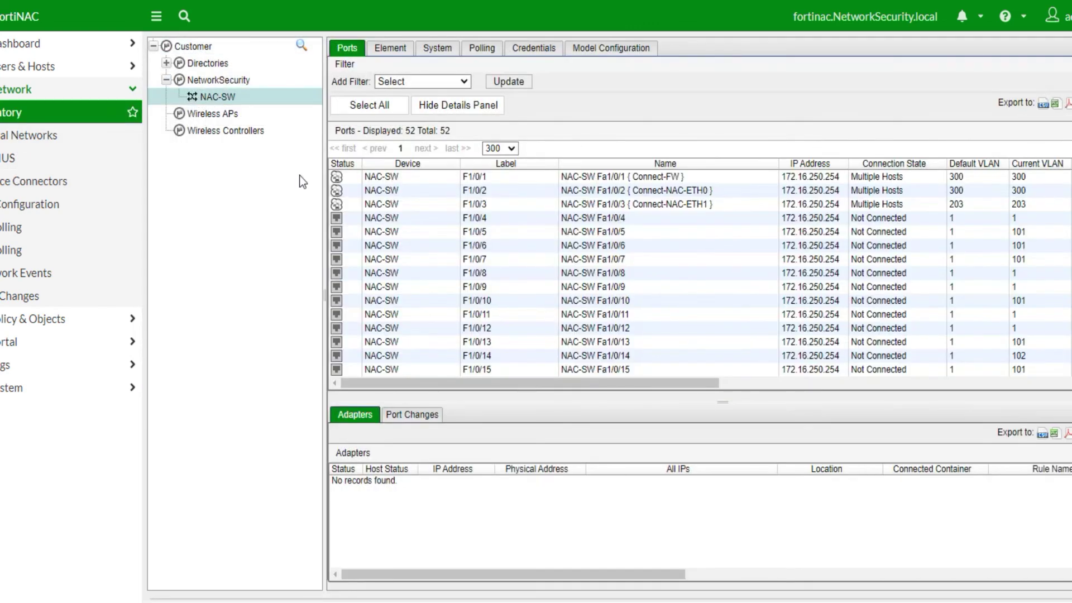
scroll(413, 283, "down", 5)
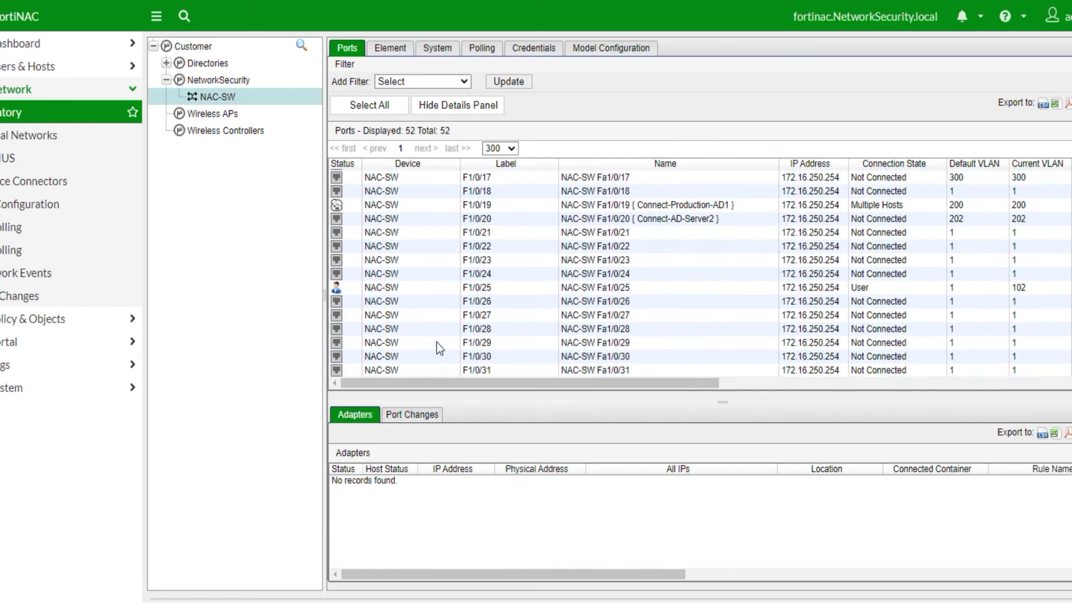
left_click(480, 291)
left_click(479, 278)
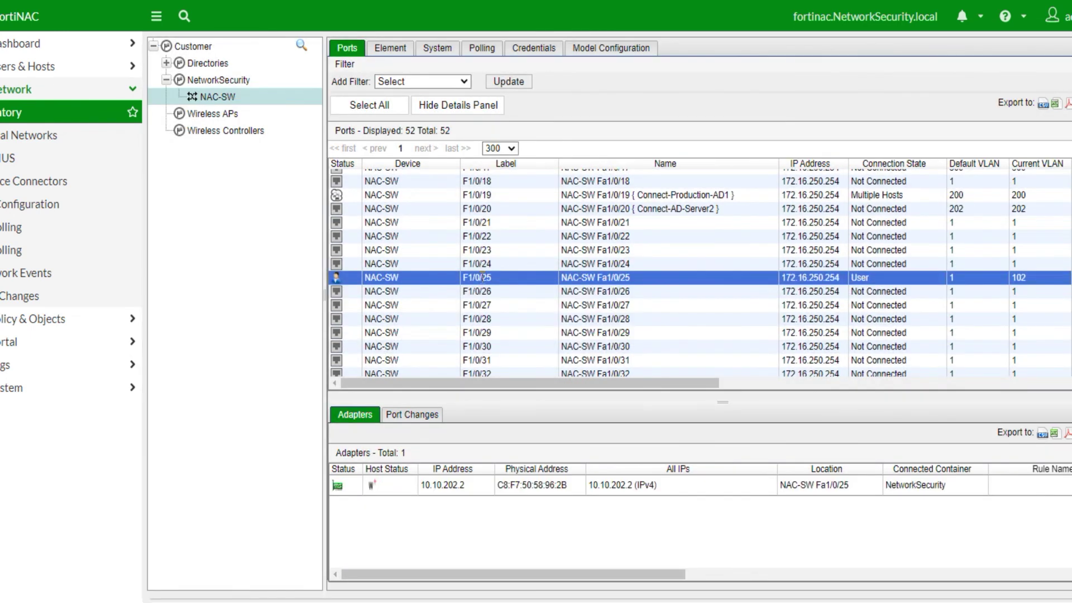
Step: Review the port changes of F1/0/25, inspecting the Registration entry, and return to the PC's remediation page
left_click(436, 420)
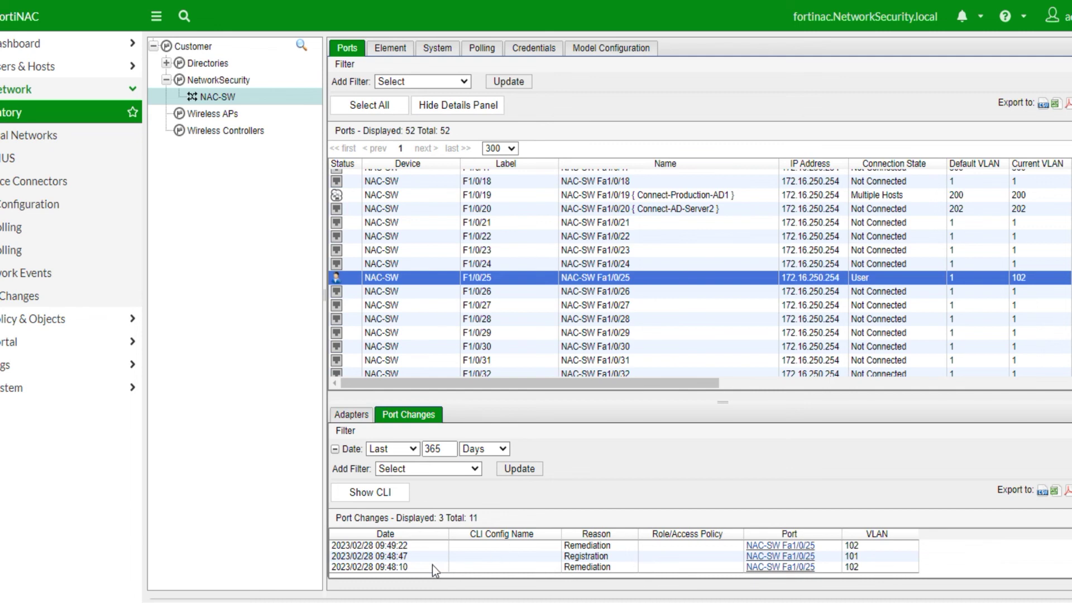
left_click(410, 556)
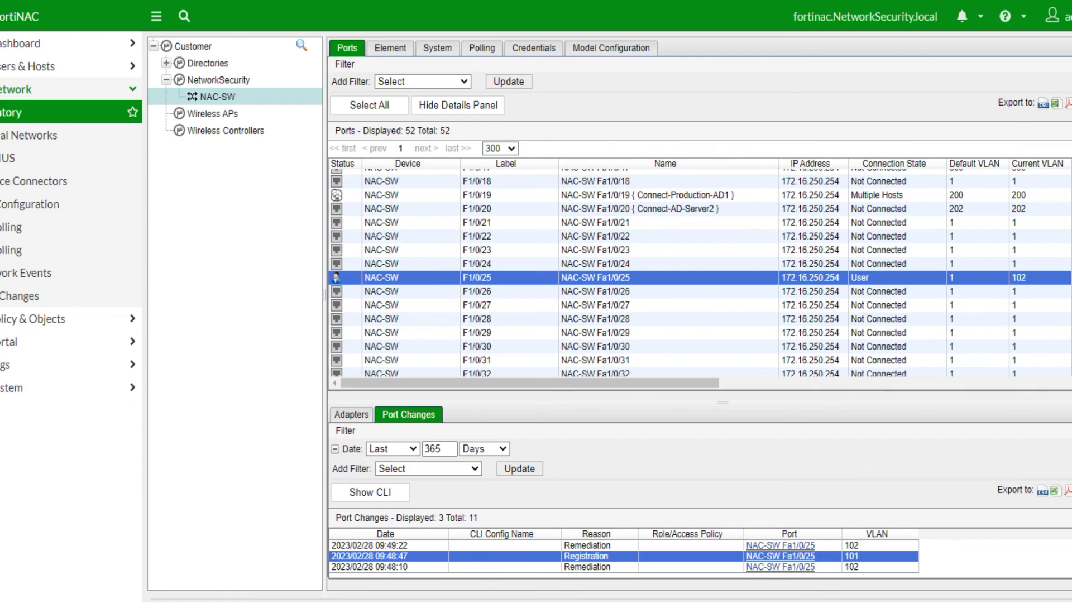
mouse_move(324, 569)
left_click(347, 555)
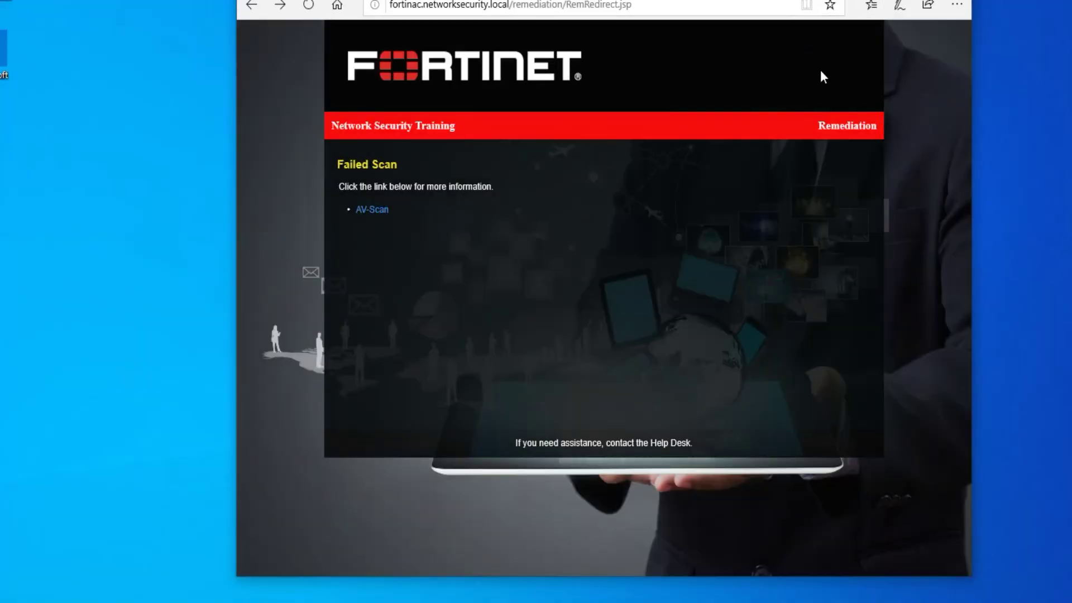